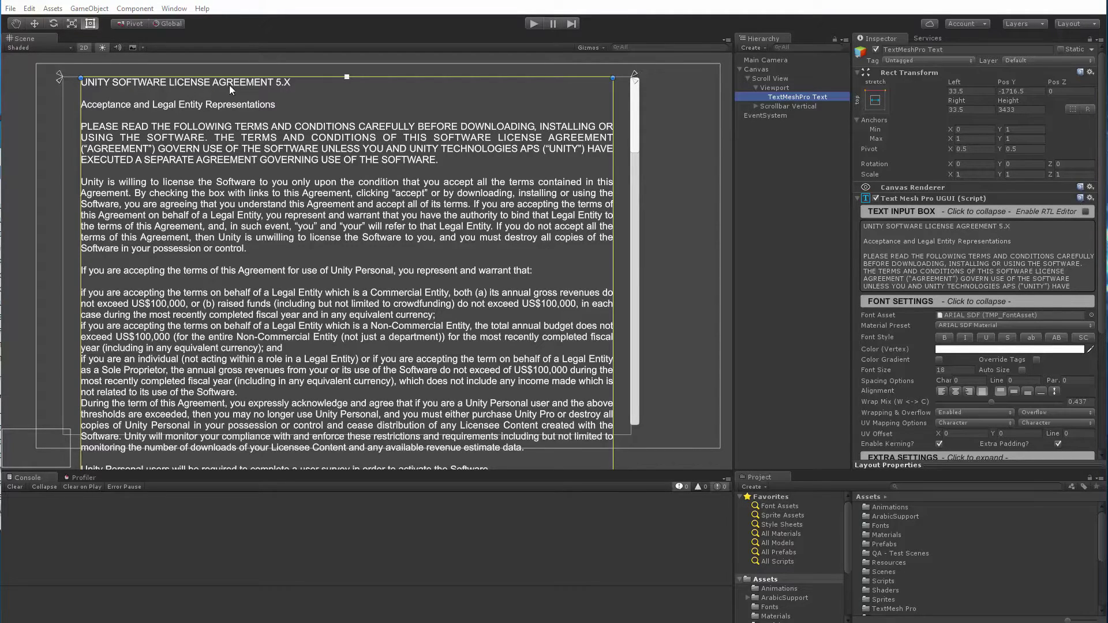
# Pan the Scene view down the license text to its bottom edge and back to the top
pyautogui.scroll(-4, 355, 263)
pyautogui.moveTo(341, 397); pyautogui.dragTo(359, 140, button='middle')
pyautogui.moveTo(356, 374); pyautogui.dragTo(357, 197, button='middle')
pyautogui.moveTo(373, 285); pyautogui.dragTo(399, 60, button='middle')
pyautogui.moveTo(379, 321); pyautogui.dragTo(384, 127, button='middle')
pyautogui.moveTo(391, 299); pyautogui.dragTo(400, 225, button='middle')
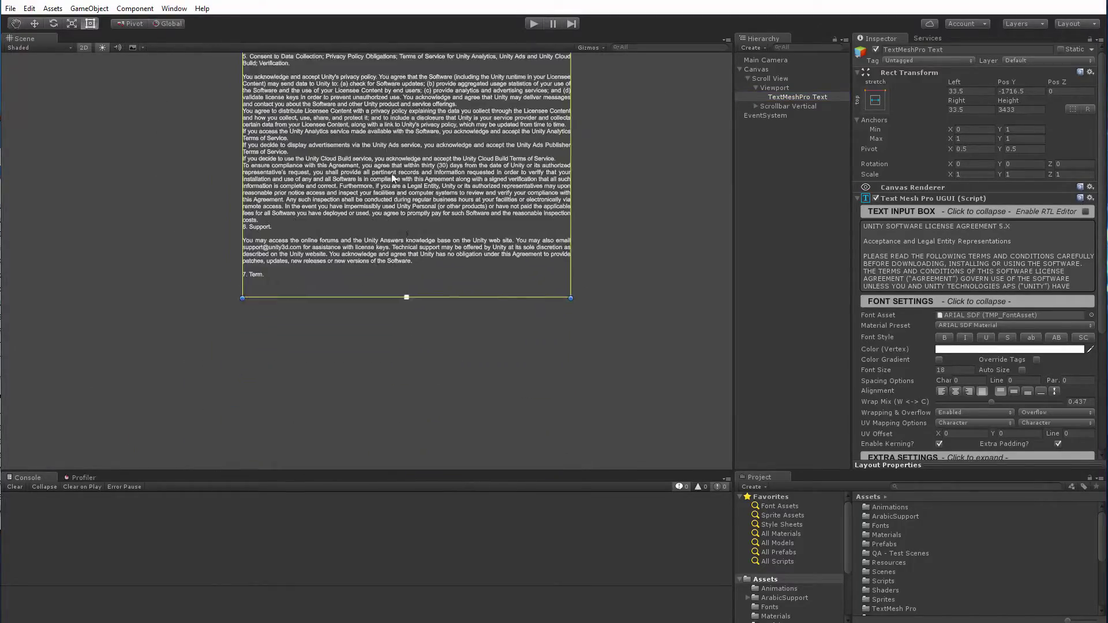
pyautogui.moveTo(400, 187); pyautogui.dragTo(423, 437, button='middle')
pyautogui.moveTo(399, 209); pyautogui.dragTo(377, 408, button='middle')
pyautogui.moveTo(429, 131); pyautogui.dragTo(406, 338, button='middle')
pyautogui.moveTo(402, 111)
pyautogui.mouseDown(button='middle')
pyautogui.moveTo(396, 278)
pyautogui.moveTo(390, 232)
pyautogui.mouseUp(button='middle')
pyautogui.moveTo(357, 173); pyautogui.dragTo(342, 208, button='middle')
pyautogui.scroll(5, 352, 270)
pyautogui.scroll(3, 351, 269)
pyautogui.moveTo(278, 196); pyautogui.dragTo(330, 237, button='middle')
pyautogui.moveTo(409, 275); pyautogui.dragTo(369, 243, button='middle')
pyautogui.scroll(2, 352, 252)
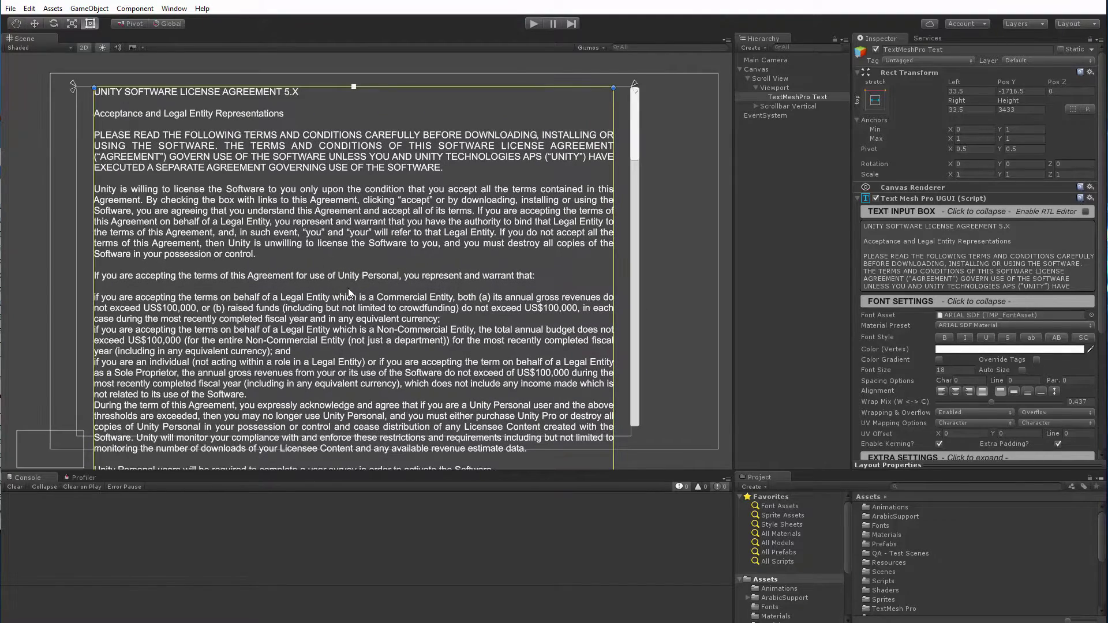
pyautogui.moveTo(352, 299); pyautogui.dragTo(346, 297, button='middle')
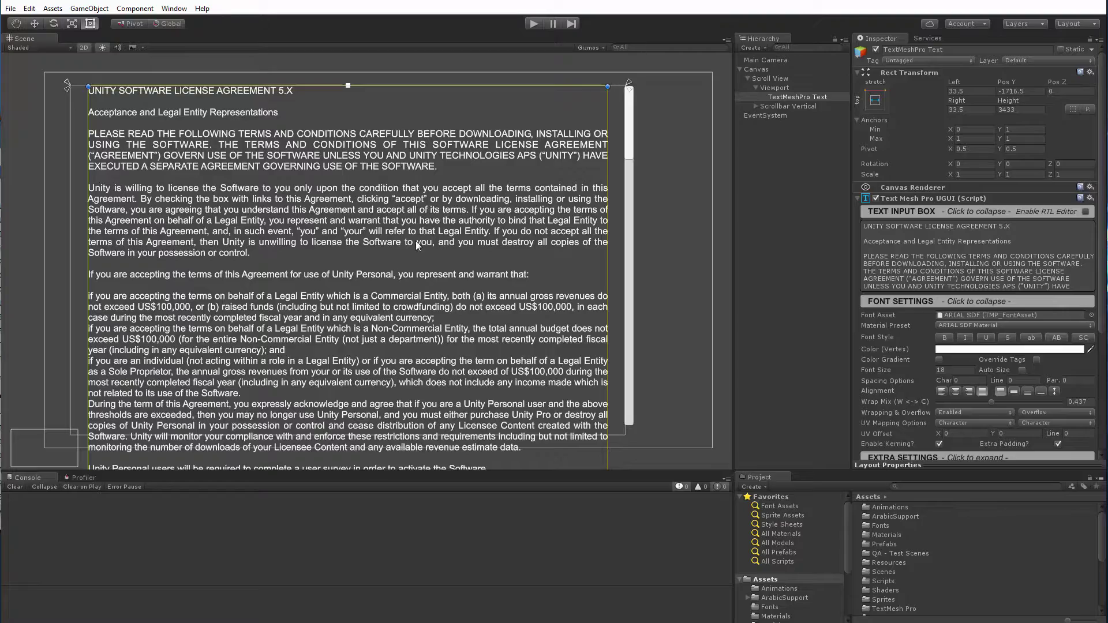
pyautogui.moveTo(314, 388); pyautogui.dragTo(314, 189, button='middle')
pyautogui.moveTo(306, 433); pyautogui.dragTo(324, 215, button='middle')
pyautogui.moveTo(323, 329); pyautogui.dragTo(317, 524, button='middle')
pyautogui.moveTo(333, 159); pyautogui.dragTo(315, 227, button='middle')
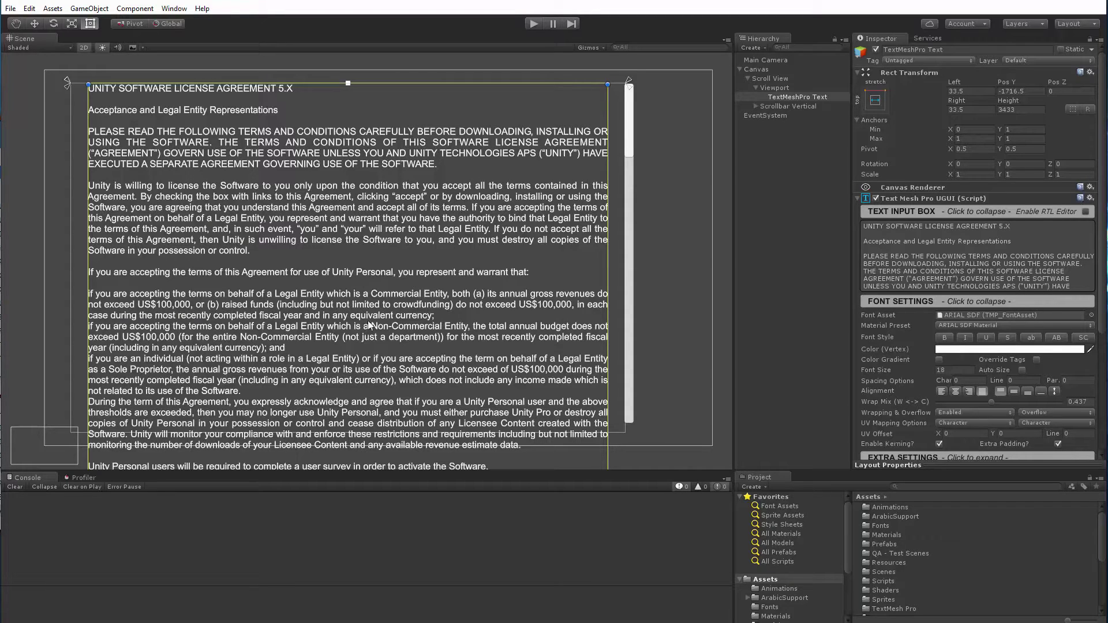
# Try bold, italic, underline and strikethrough on the license text, removing each again
pyautogui.click(945, 338)
pyautogui.click(949, 342)
pyautogui.click(964, 341)
pyautogui.click(964, 341)
pyautogui.click(987, 338)
pyautogui.click(987, 338)
pyautogui.click(1007, 338)
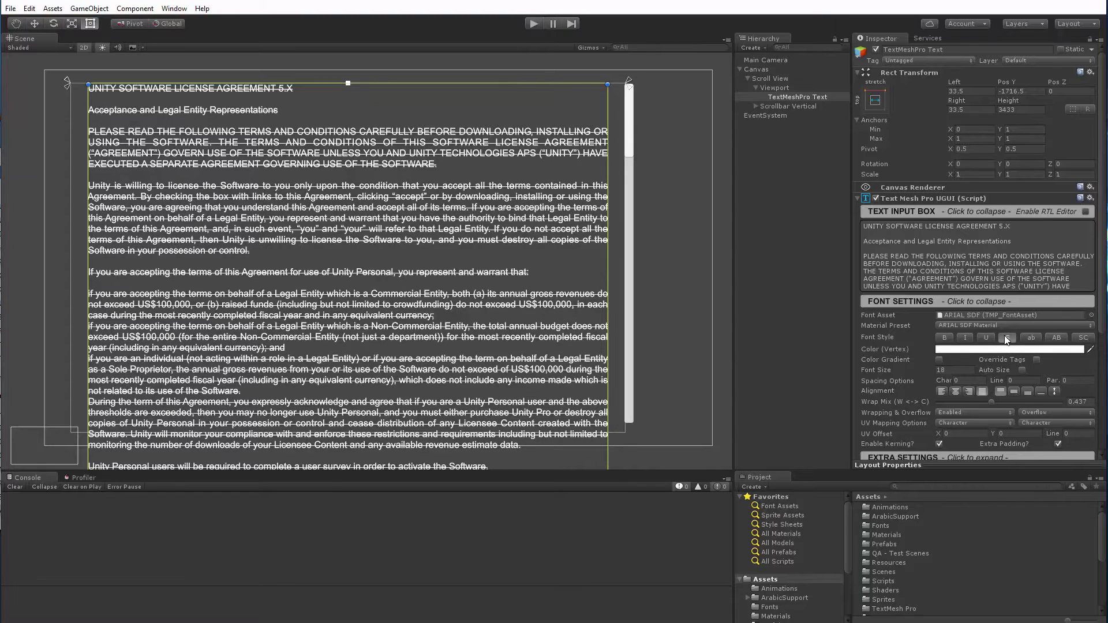
pyautogui.click(1006, 338)
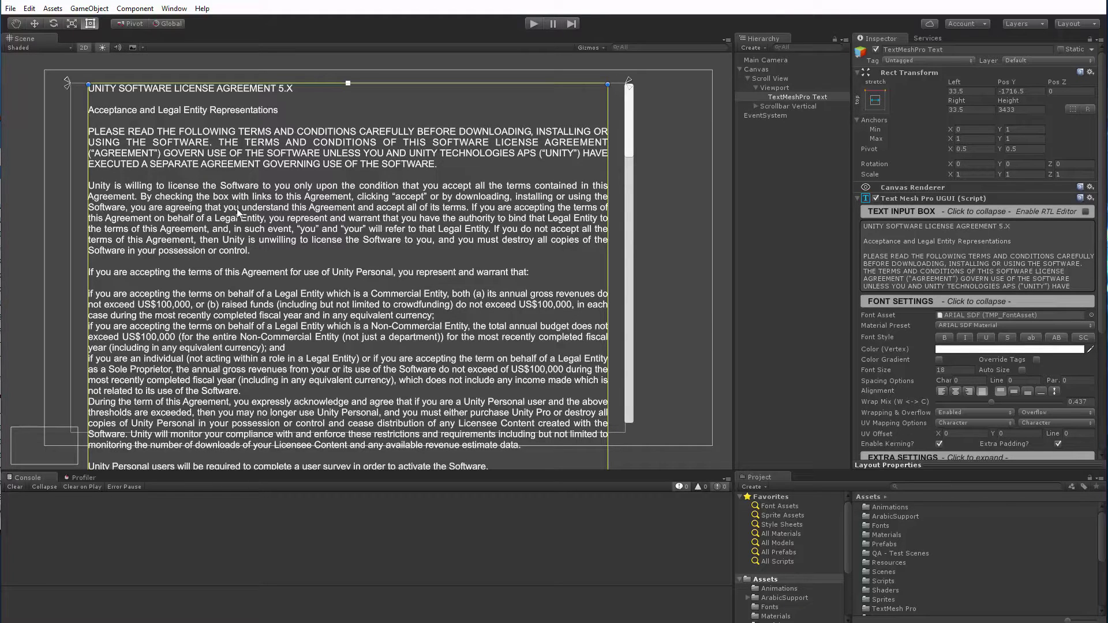
# Cycle the license text alignment through left, center and right, ending on justified
pyautogui.click(941, 392)
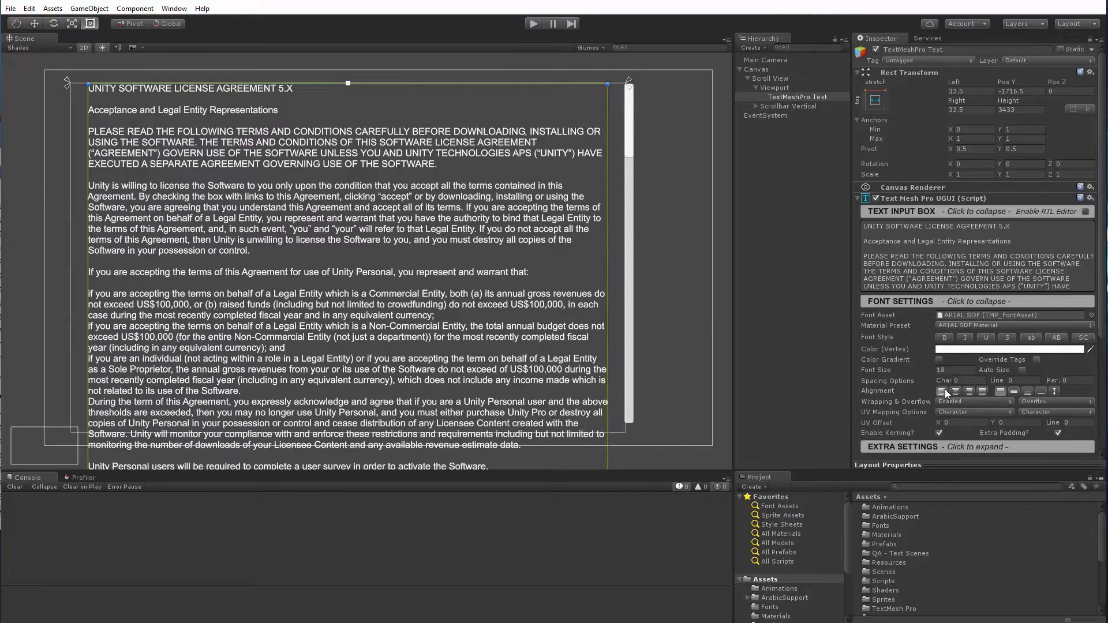
pyautogui.click(958, 394)
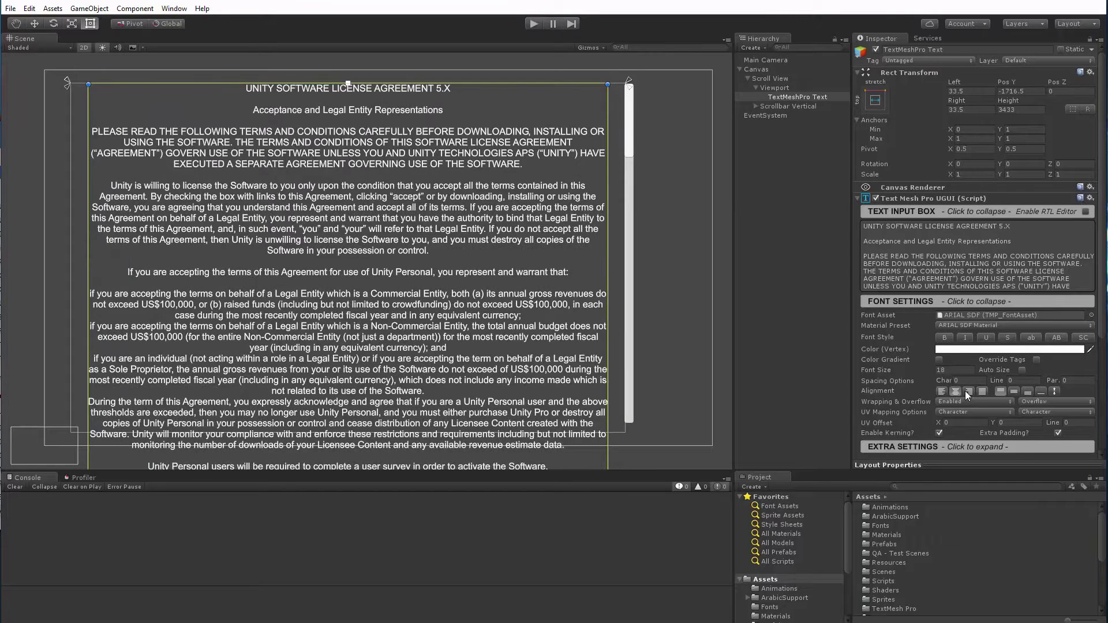
pyautogui.click(970, 396)
pyautogui.click(985, 396)
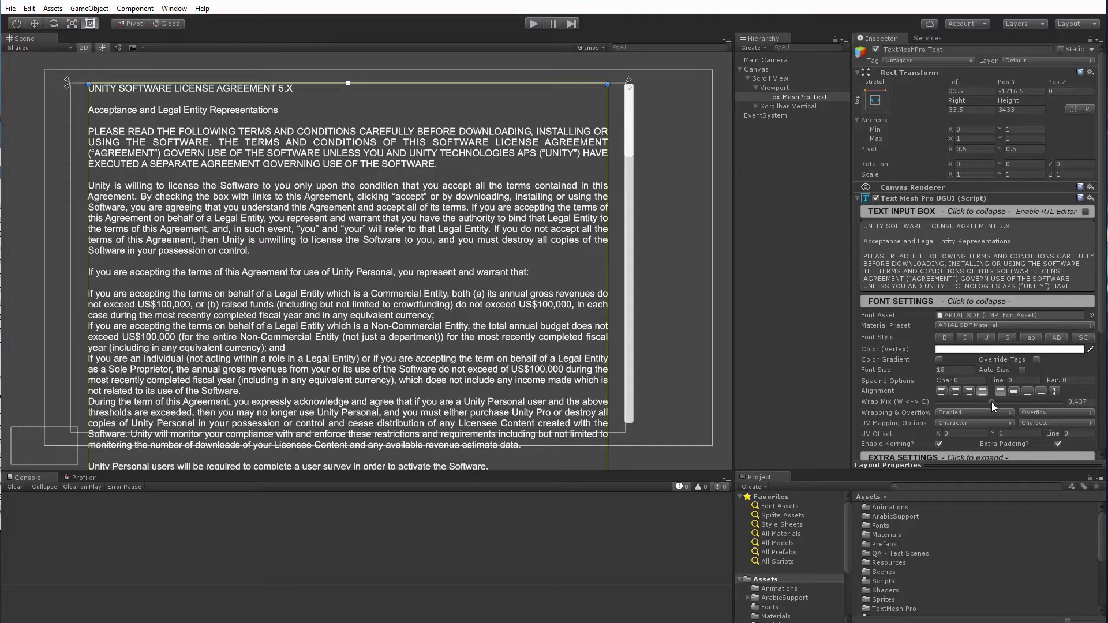
# Lower Wrap Mix to about 0.432 and toggle kerning off and on, leaving it enabled
pyautogui.moveTo(993, 402)
pyautogui.mouseDown()
pyautogui.moveTo(934, 408)
pyautogui.moveTo(1054, 394)
pyautogui.moveTo(919, 408)
pyautogui.moveTo(1031, 391)
pyautogui.moveTo(1006, 385)
pyautogui.moveTo(948, 408)
pyautogui.moveTo(1002, 414)
pyautogui.moveTo(992, 407)
pyautogui.mouseUp()
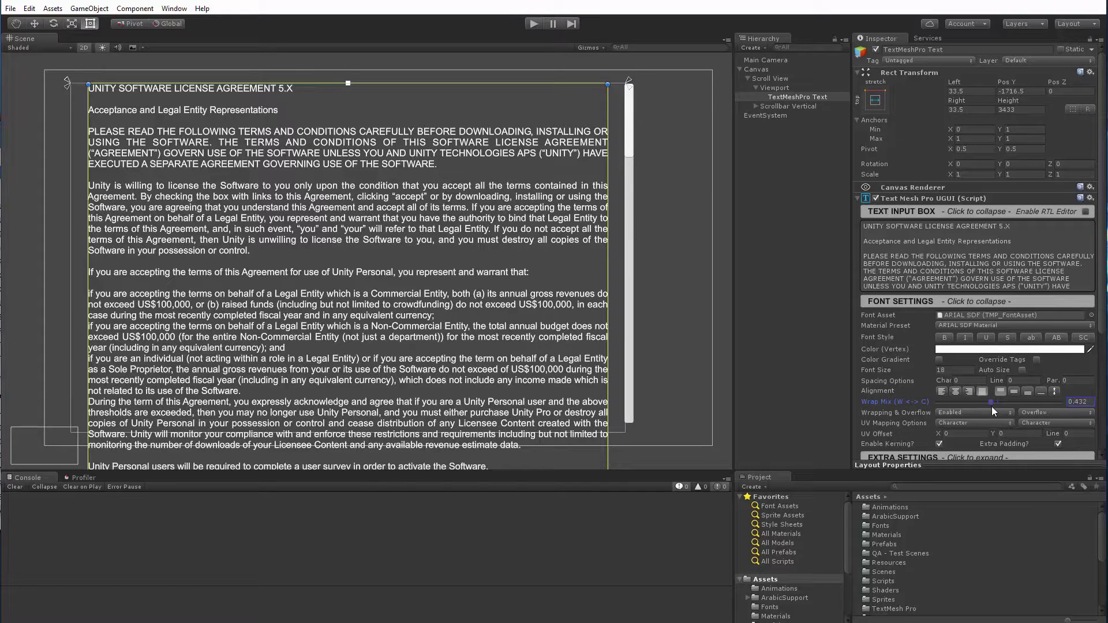
pyautogui.click(937, 442)
pyautogui.click(937, 442)
pyautogui.click(937, 442)
pyautogui.click(937, 442)
pyautogui.click(937, 442)
pyautogui.click(937, 441)
pyautogui.click(937, 442)
pyautogui.click(938, 444)
pyautogui.moveTo(351, 370)
pyautogui.mouseDown(button='middle')
pyautogui.moveTo(359, 357)
pyautogui.moveTo(357, 366)
pyautogui.mouseUp(button='middle')
pyautogui.scroll(-4, 357, 364)
pyautogui.moveTo(383, 229); pyautogui.dragTo(384, 223, button='middle')
pyautogui.moveTo(372, 371); pyautogui.dragTo(387, 179, button='middle')
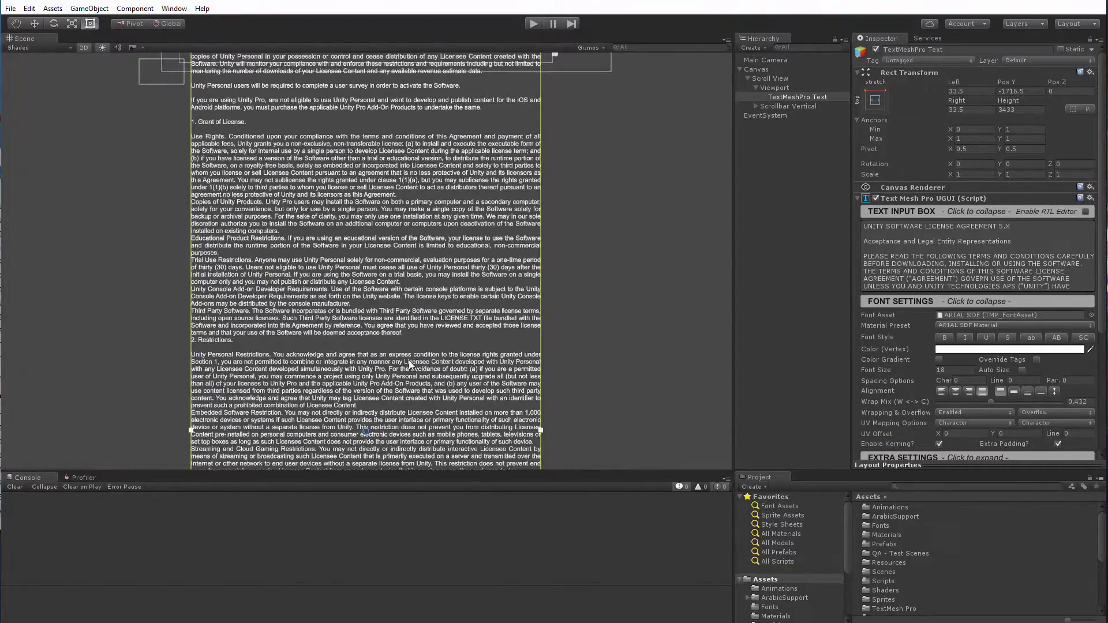
pyautogui.moveTo(408, 384); pyautogui.dragTo(391, 219, button='middle')
pyautogui.scroll(-5, 396, 299)
pyautogui.scroll(-4, 396, 299)
pyautogui.moveTo(373, 366); pyautogui.dragTo(392, 246, button='middle')
pyautogui.moveTo(408, 363); pyautogui.dragTo(398, 261, button='middle')
pyautogui.scroll(-3, 398, 261)
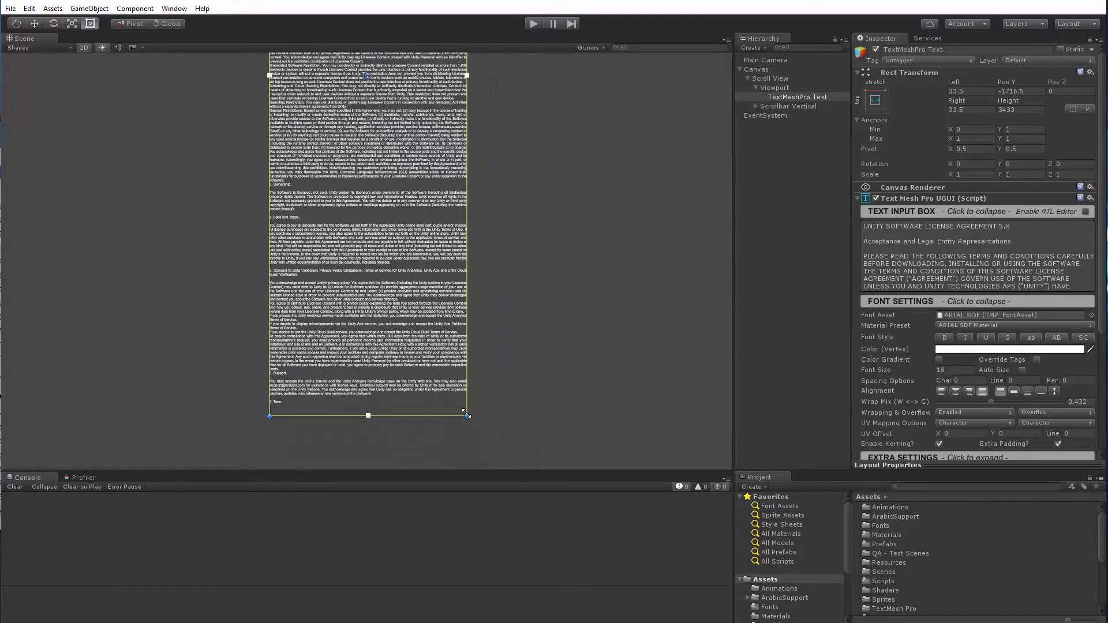
pyautogui.moveTo(465, 412); pyautogui.dragTo(387, 272)
pyautogui.hotkey('ctrl', 'z')
pyautogui.moveTo(434, 201); pyautogui.dragTo(440, 339, button='middle')
pyautogui.scroll(6, 359, 261)
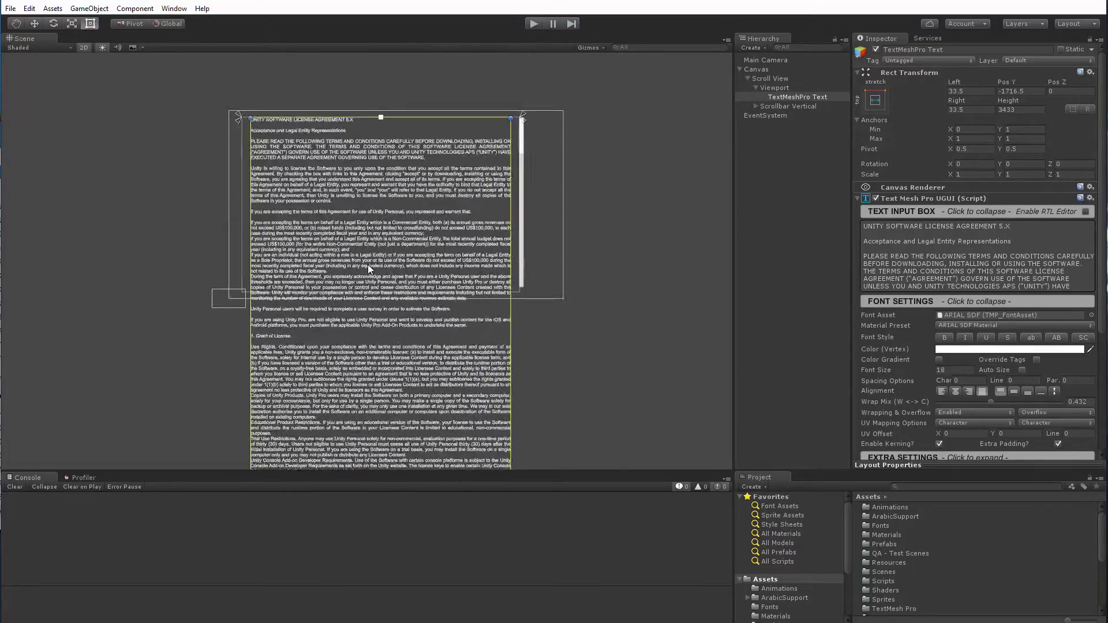
# Enable Rect Mask 2D on the scroll view's Viewport object
pyautogui.moveTo(438, 202); pyautogui.dragTo(394, 247, button='middle')
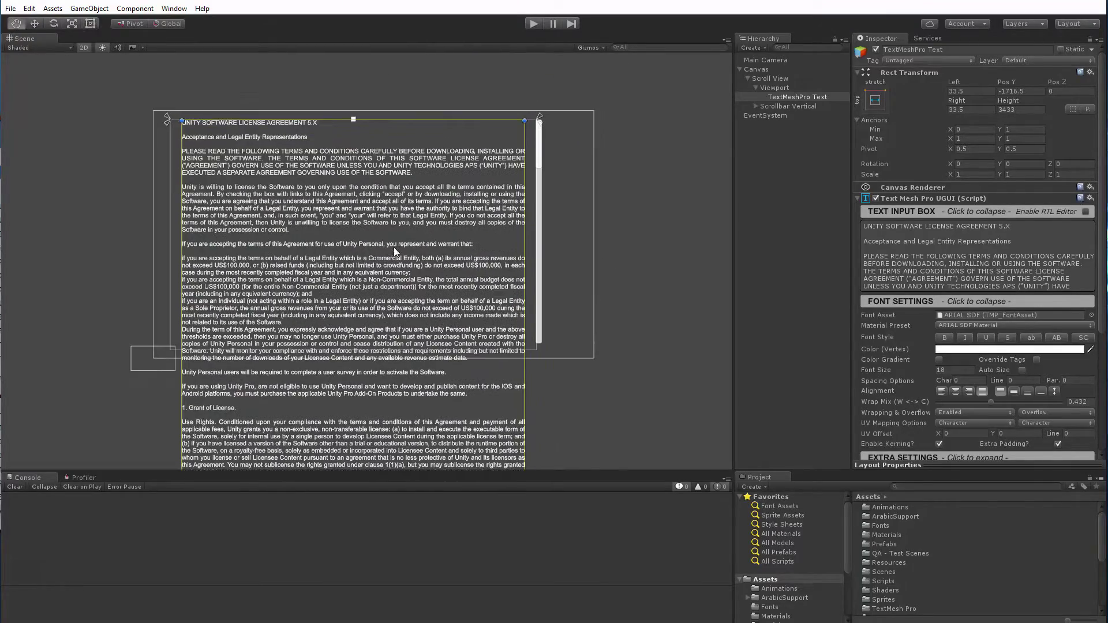
pyautogui.click(772, 88)
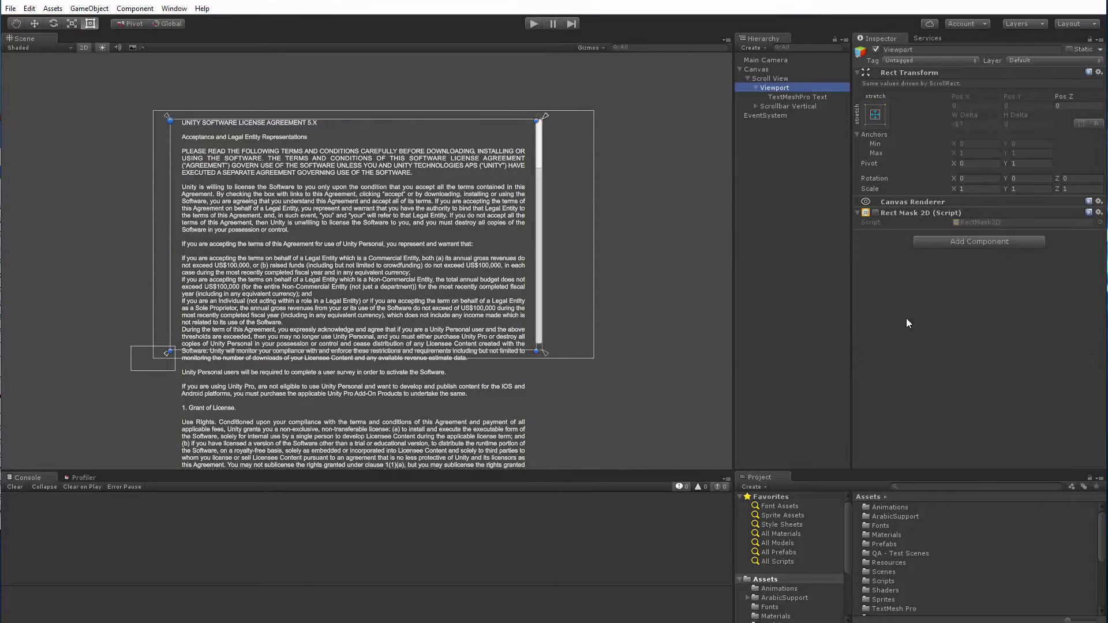
pyautogui.click(875, 213)
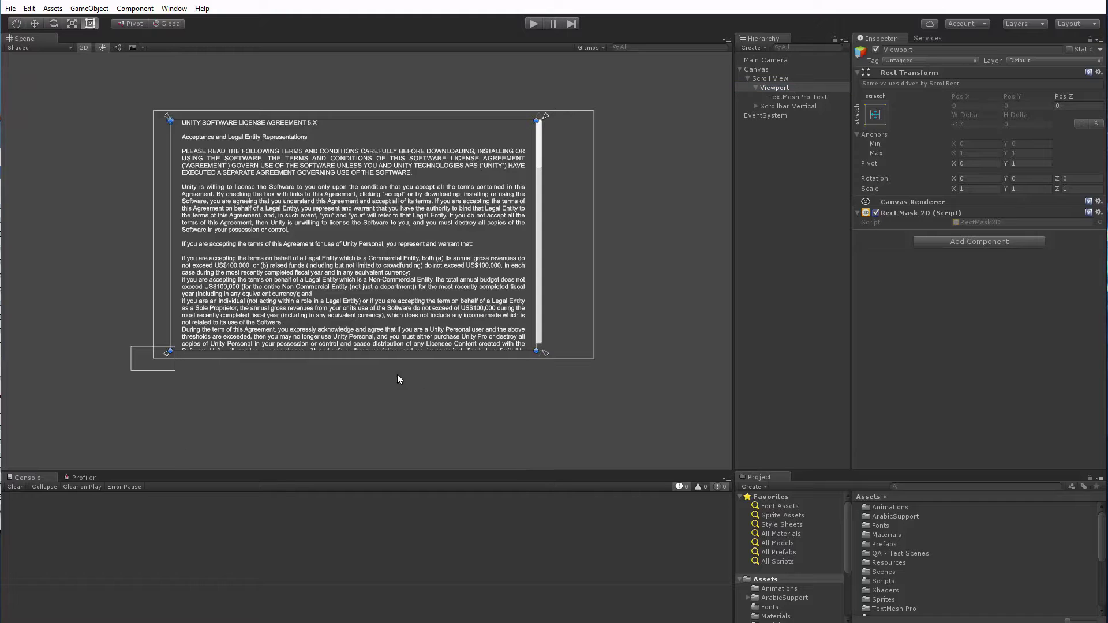
pyautogui.scroll(5, 381, 300)
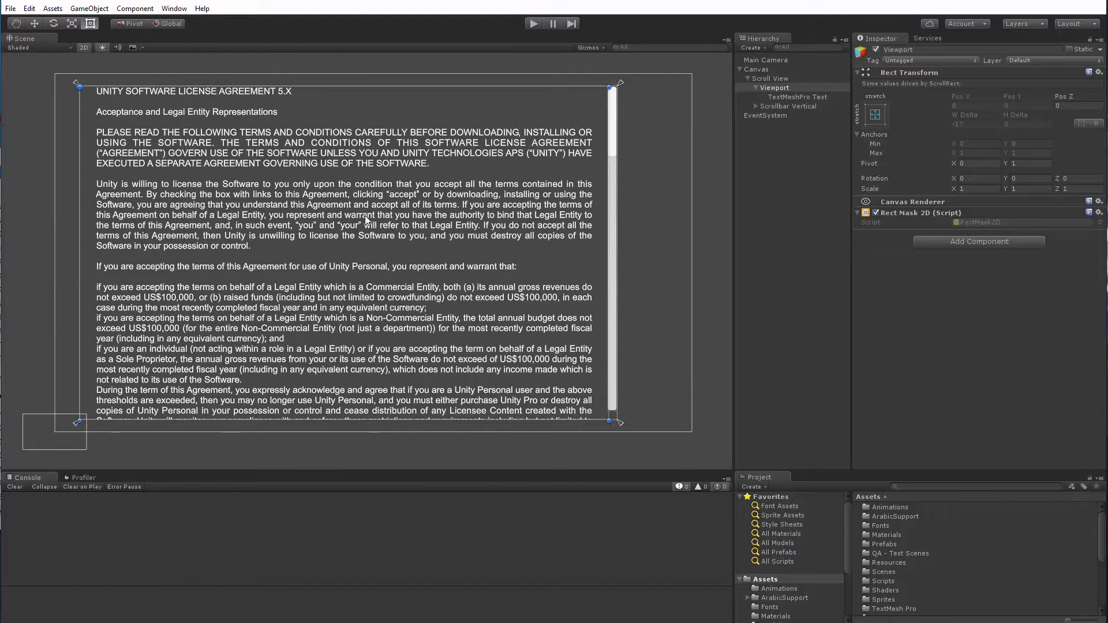
# Build and run over Performance Test (TMP Text).exe, confirm the replacement, and launch with Play!
pyautogui.click(10, 8)
pyautogui.click(42, 123)
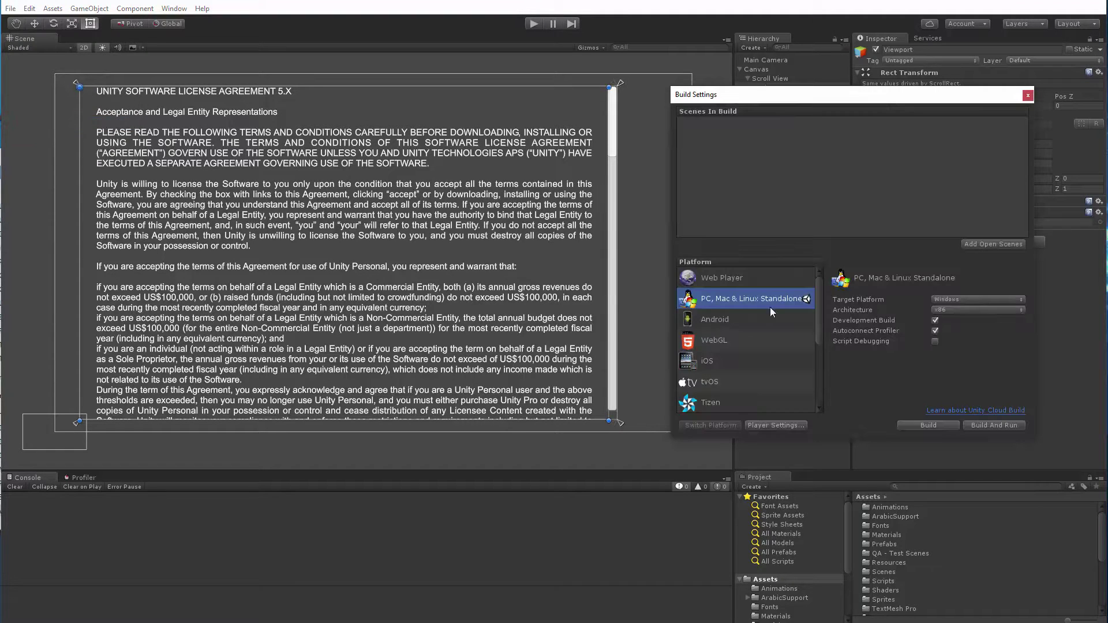
pyautogui.moveTo(780, 103); pyautogui.dragTo(378, 93)
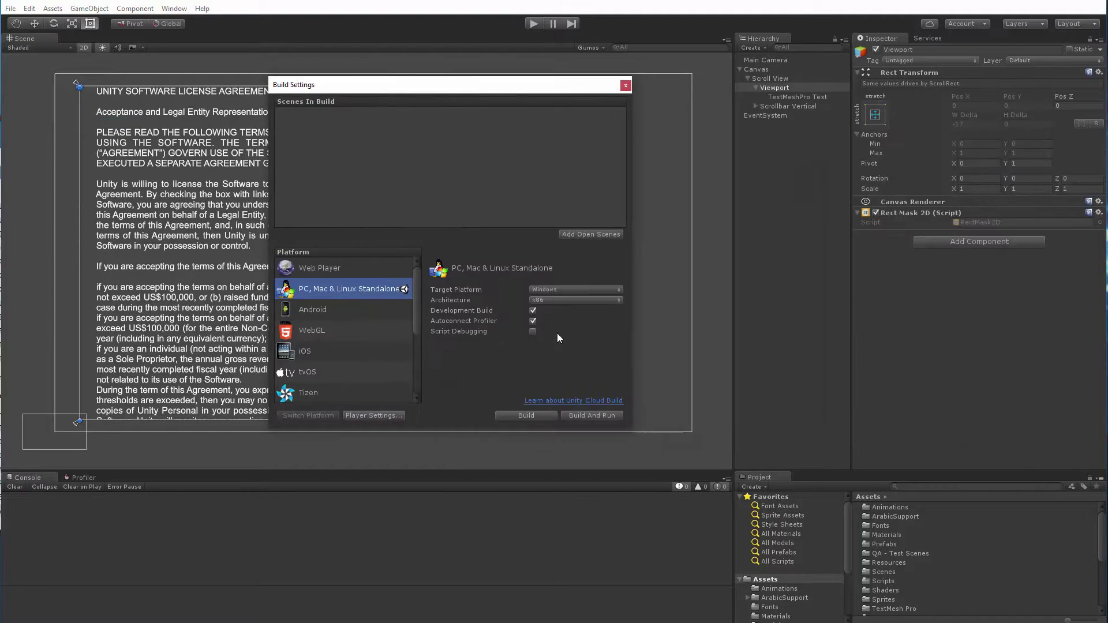
pyautogui.click(576, 416)
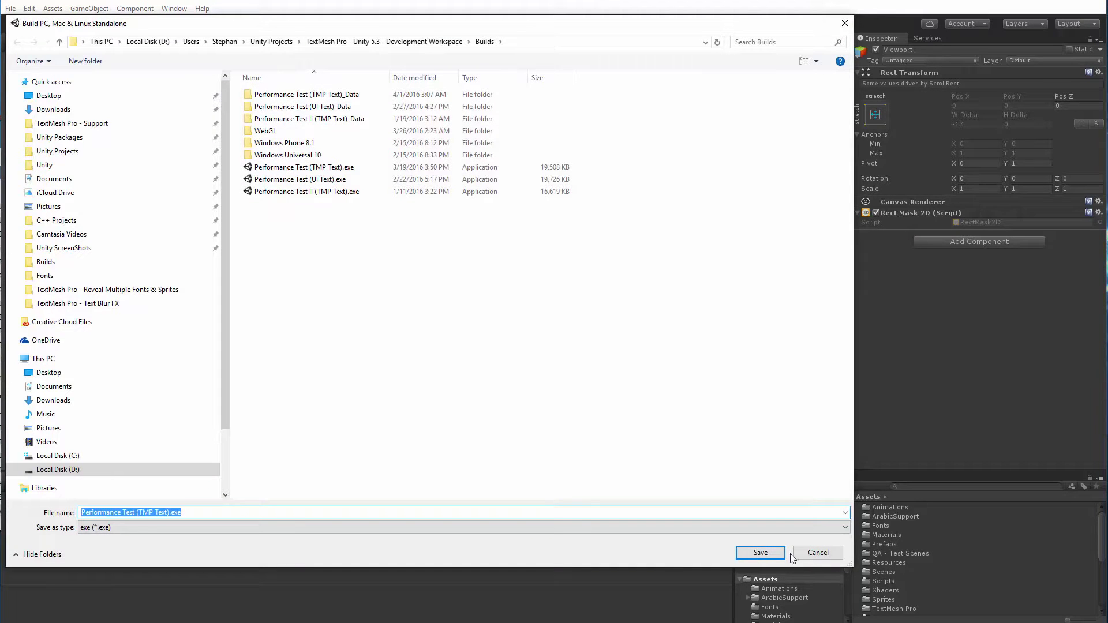
pyautogui.click(779, 556)
pyautogui.click(679, 348)
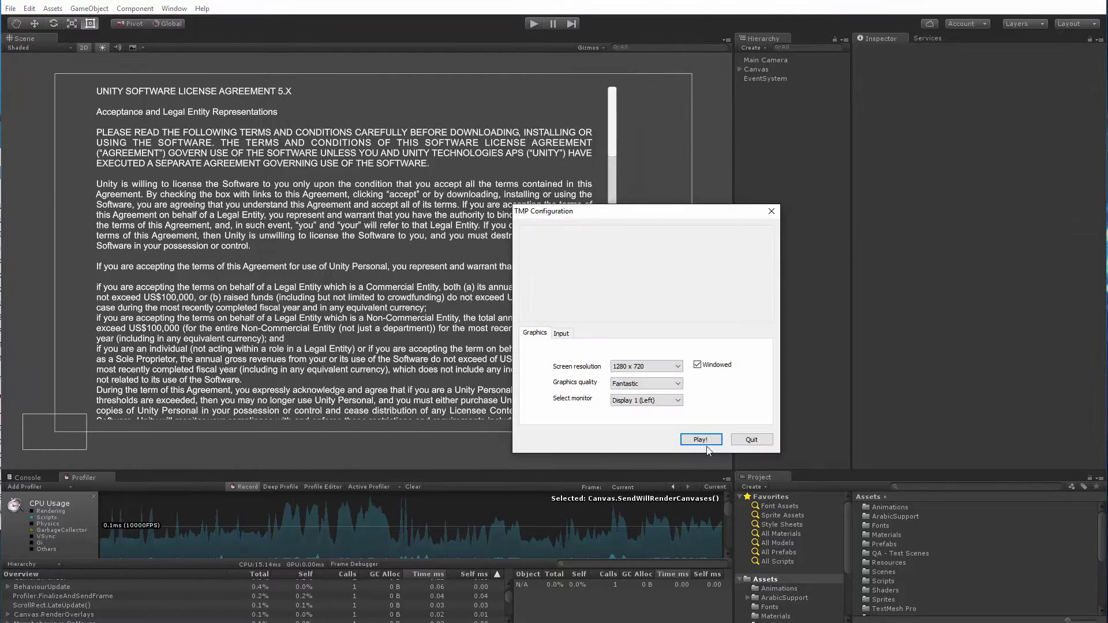
pyautogui.click(700, 440)
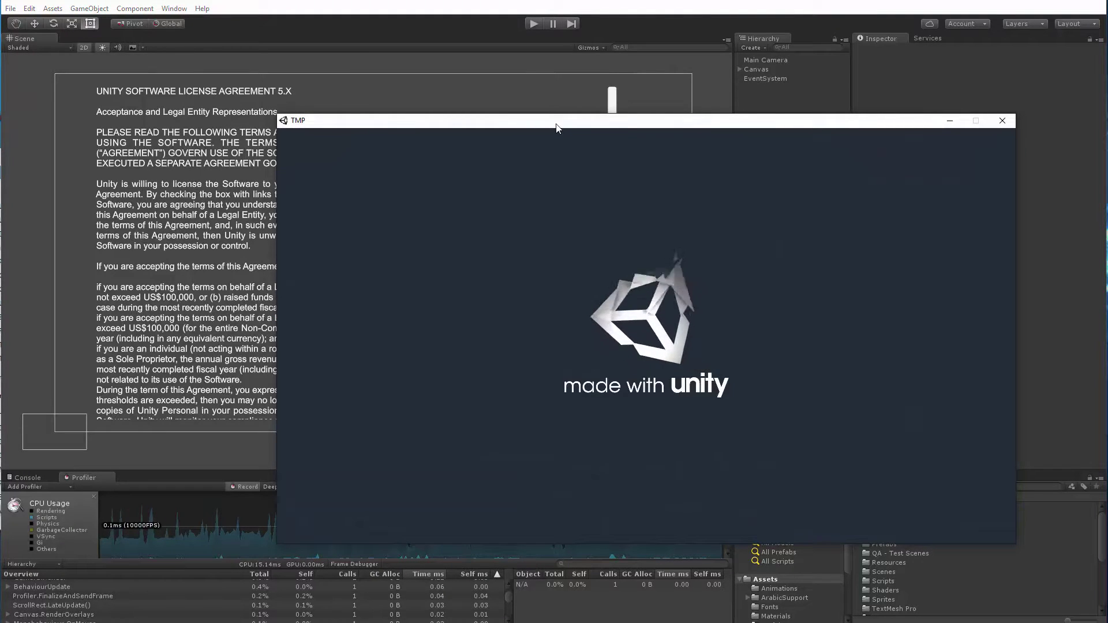
# Move the player window aside and scroll the license text down and back up
pyautogui.moveTo(549, 126); pyautogui.dragTo(322, 92)
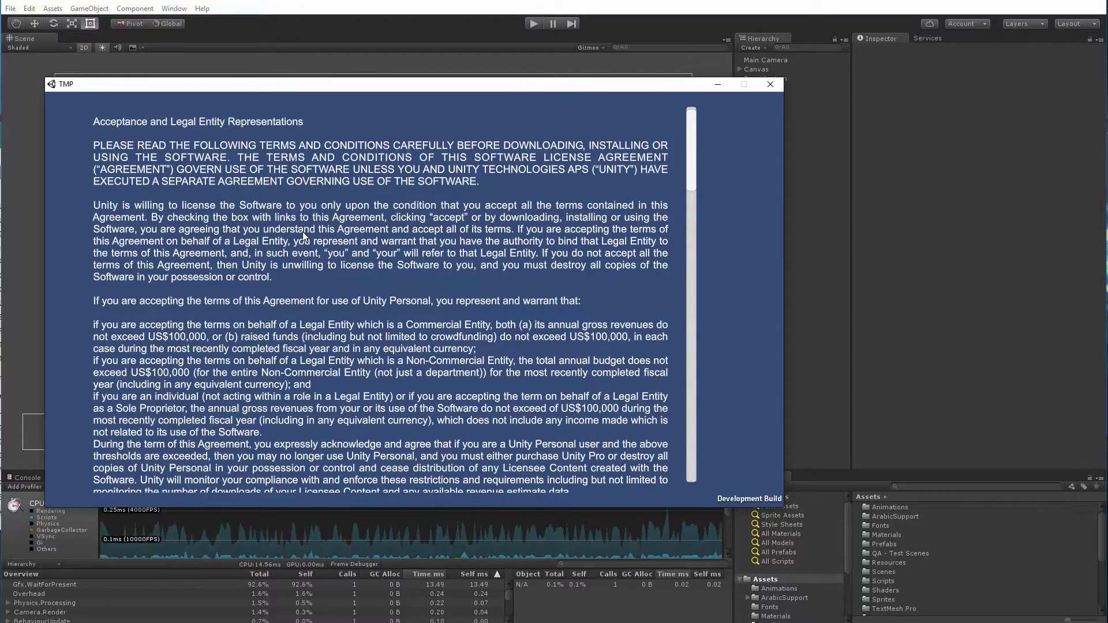
pyautogui.scroll(-10, 677, 236)
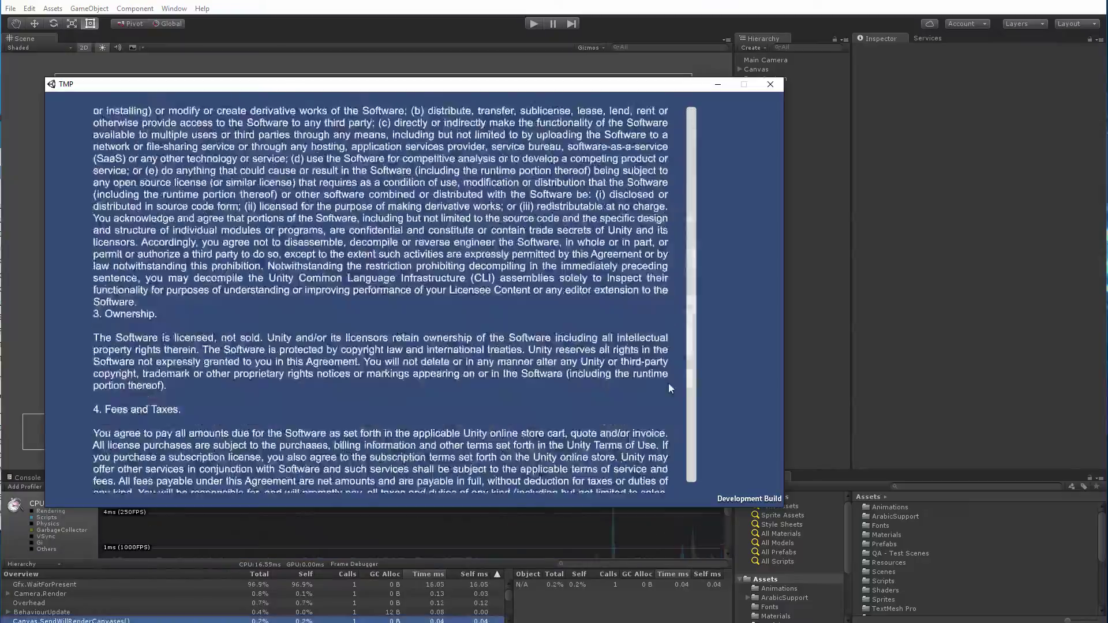
pyautogui.moveTo(668, 388); pyautogui.dragTo(646, 204)
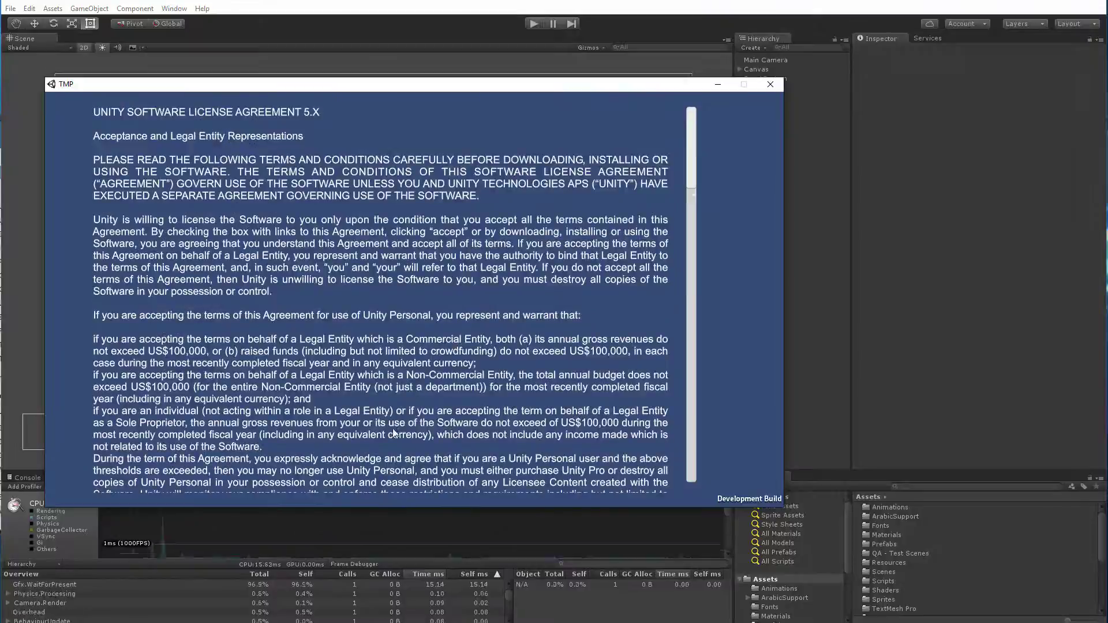
pyautogui.scroll(-10, 392, 430)
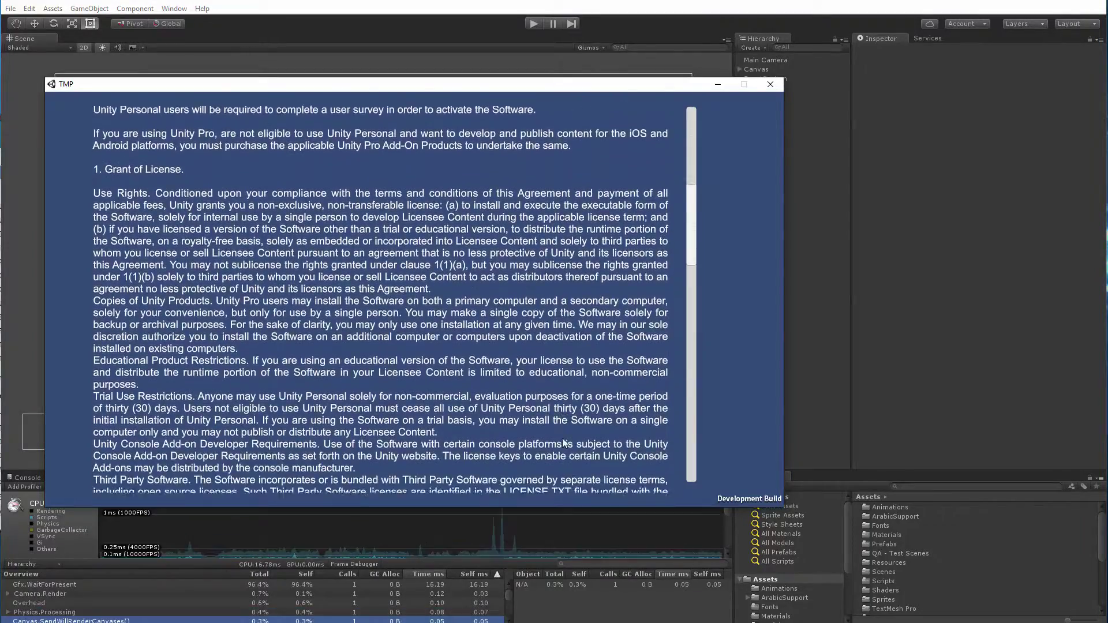
pyautogui.scroll(-10, 564, 443)
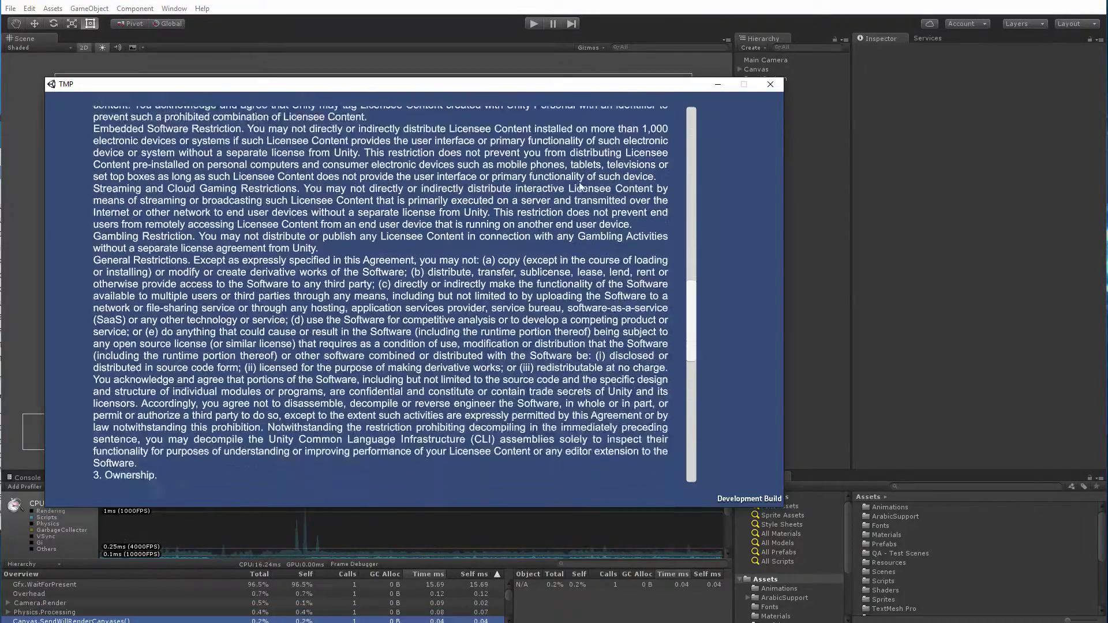
pyautogui.scroll(10, 580, 181)
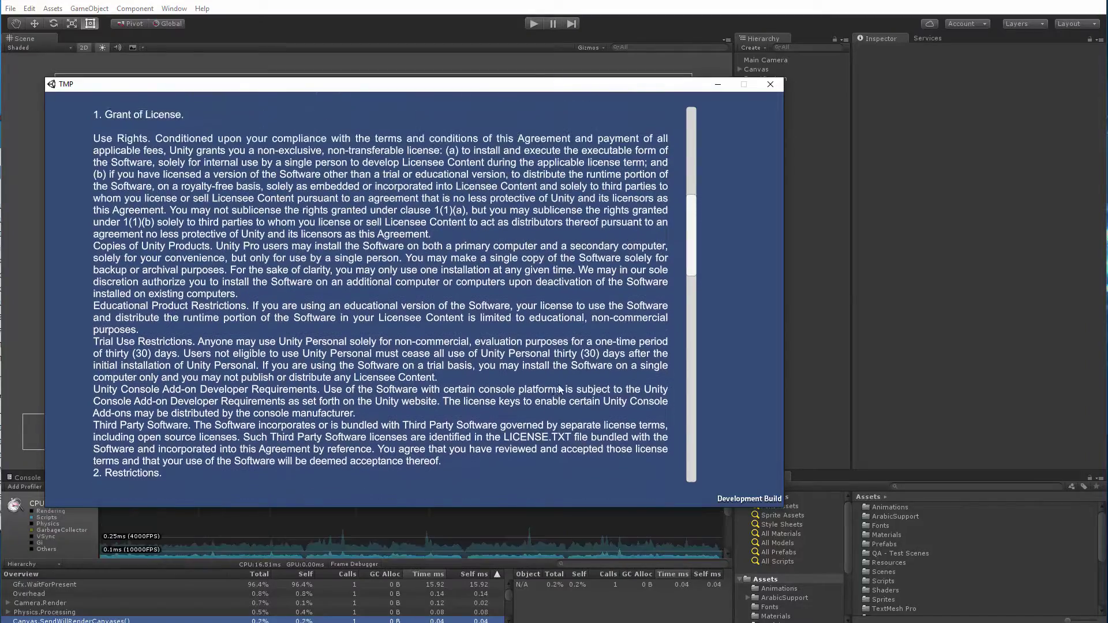
pyautogui.scroll(5, 560, 396)
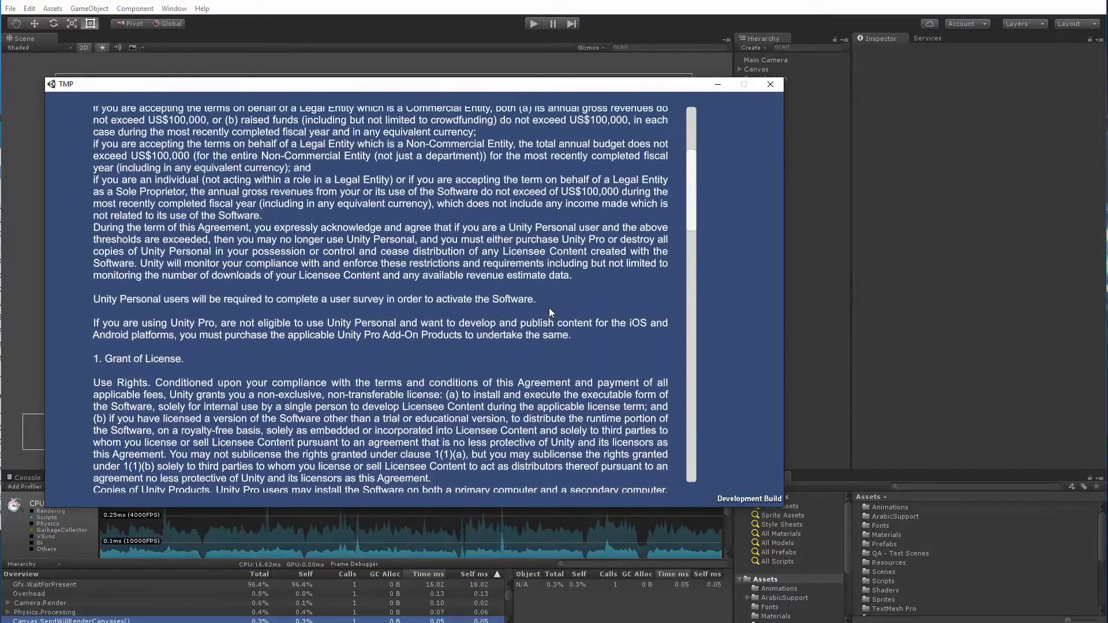
pyautogui.scroll(3, 546, 383)
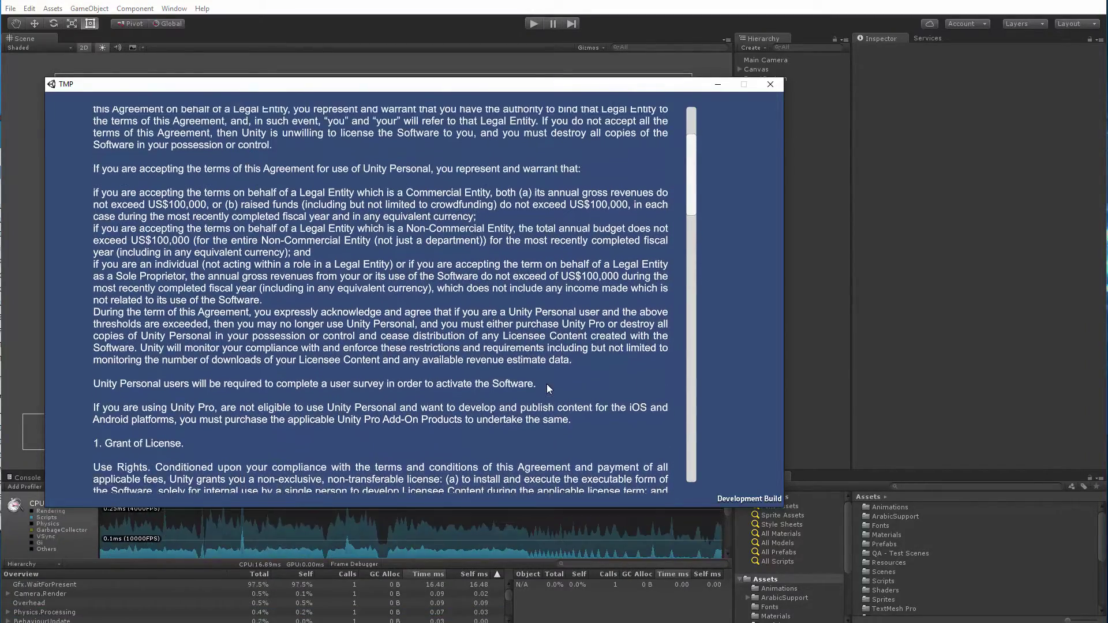
pyautogui.scroll(2, 483, 311)
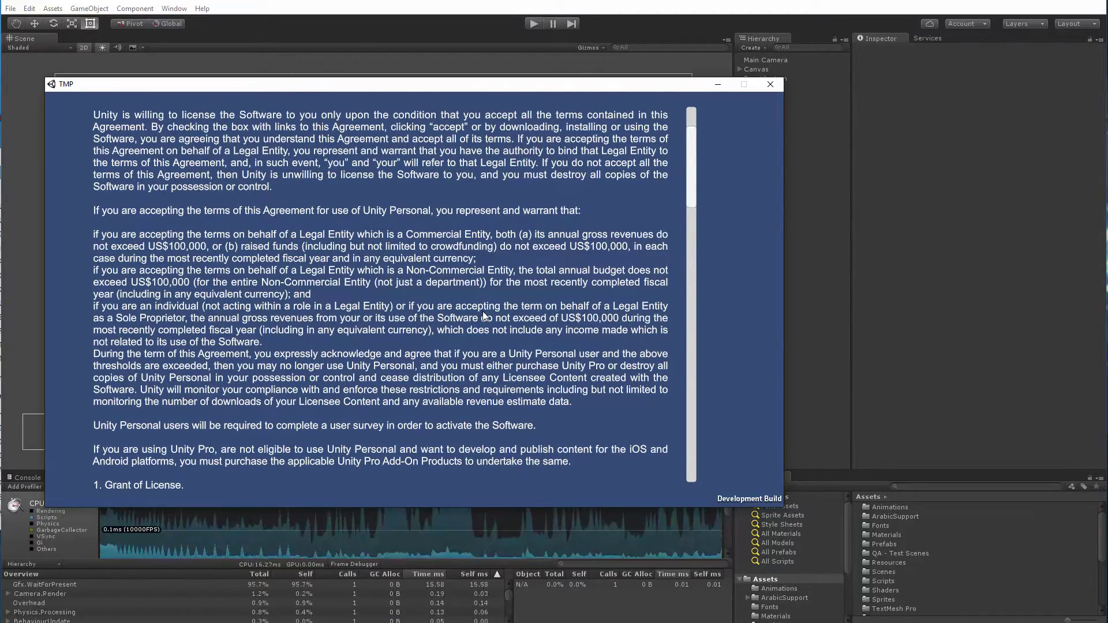
# Scroll down again until the Ownership and Fees and Taxes sections show
pyautogui.scroll(-5, 348, 271)
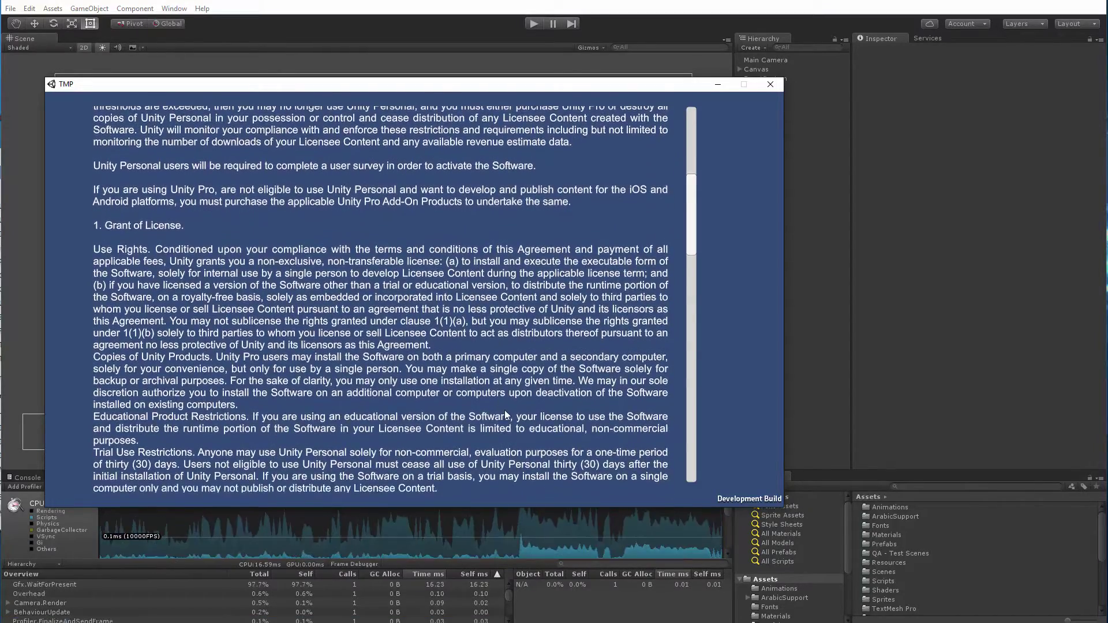
pyautogui.scroll(-2, 474, 300)
pyautogui.scroll(-1, 485, 291)
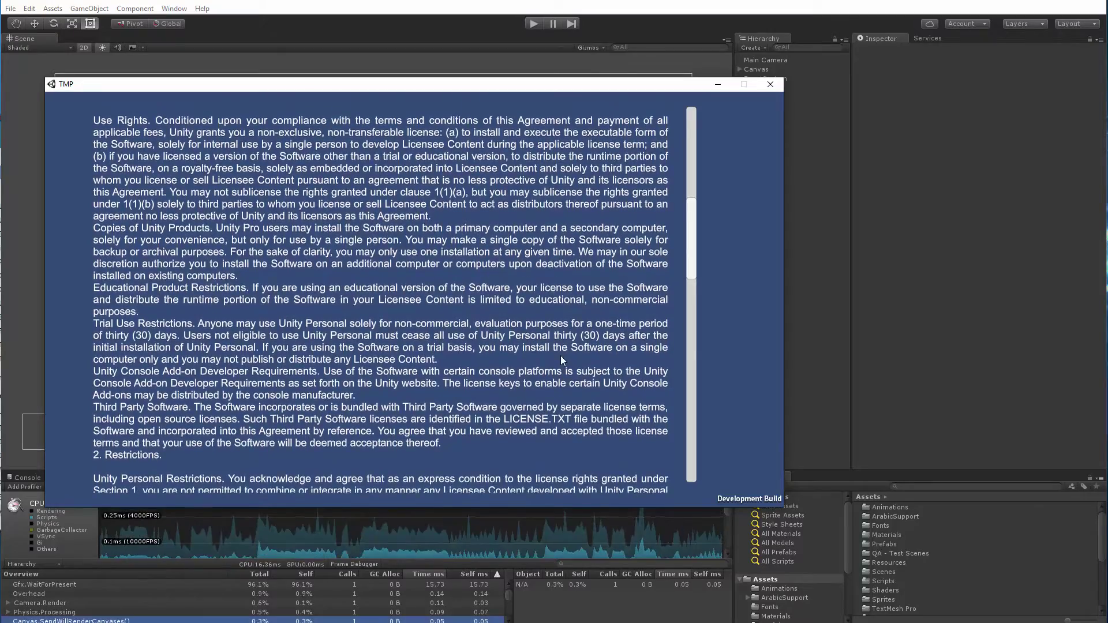
pyautogui.scroll(-2, 519, 292)
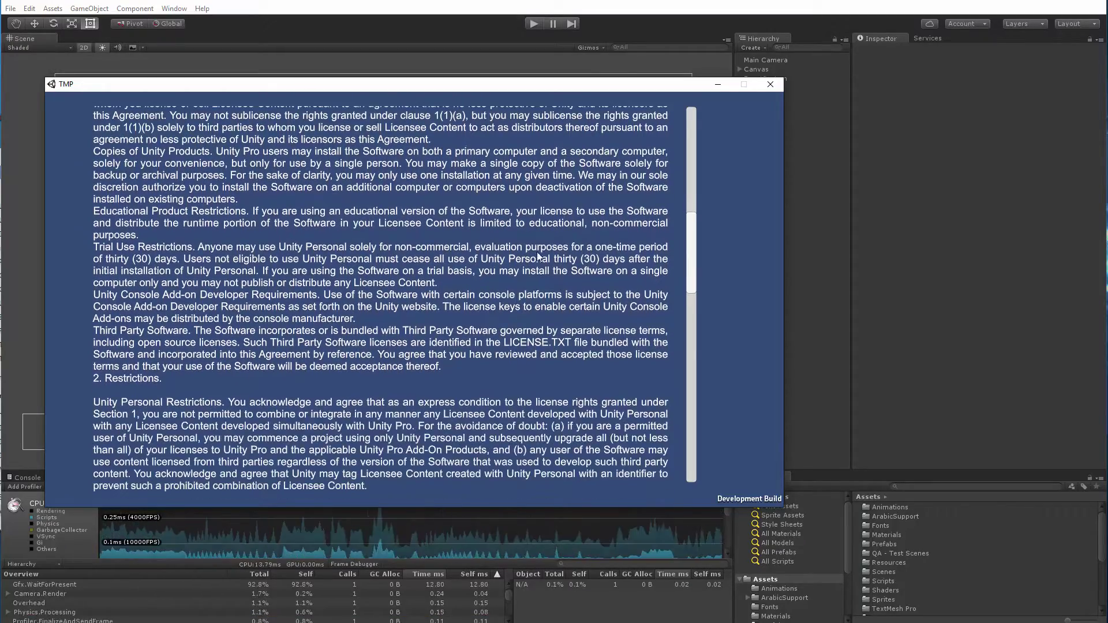
pyautogui.scroll(10, 539, 262)
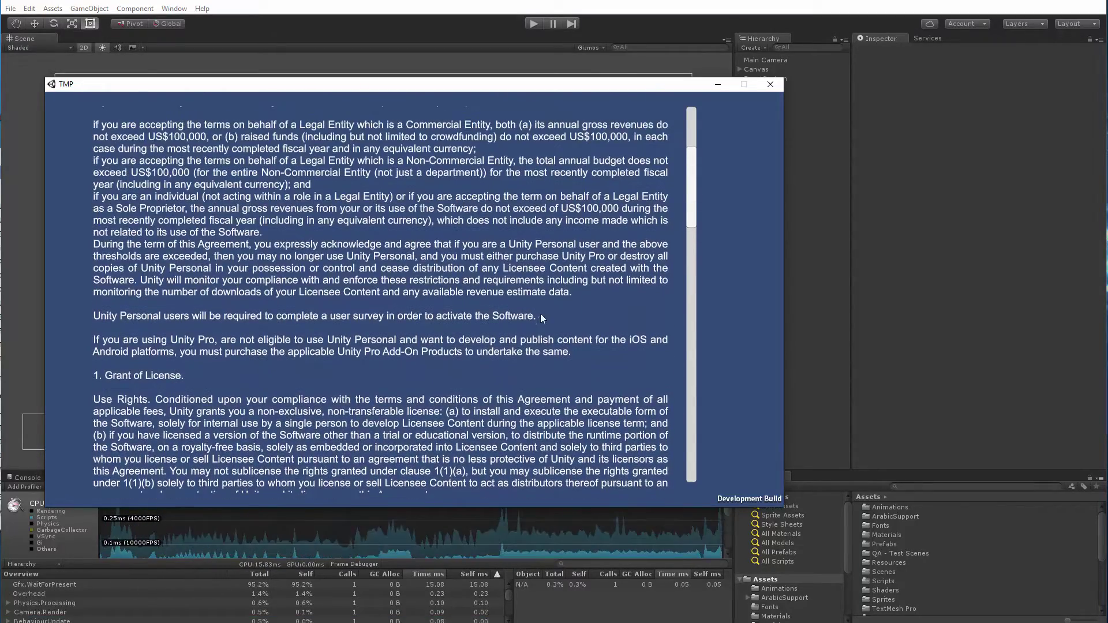
pyautogui.scroll(-5, 504, 336)
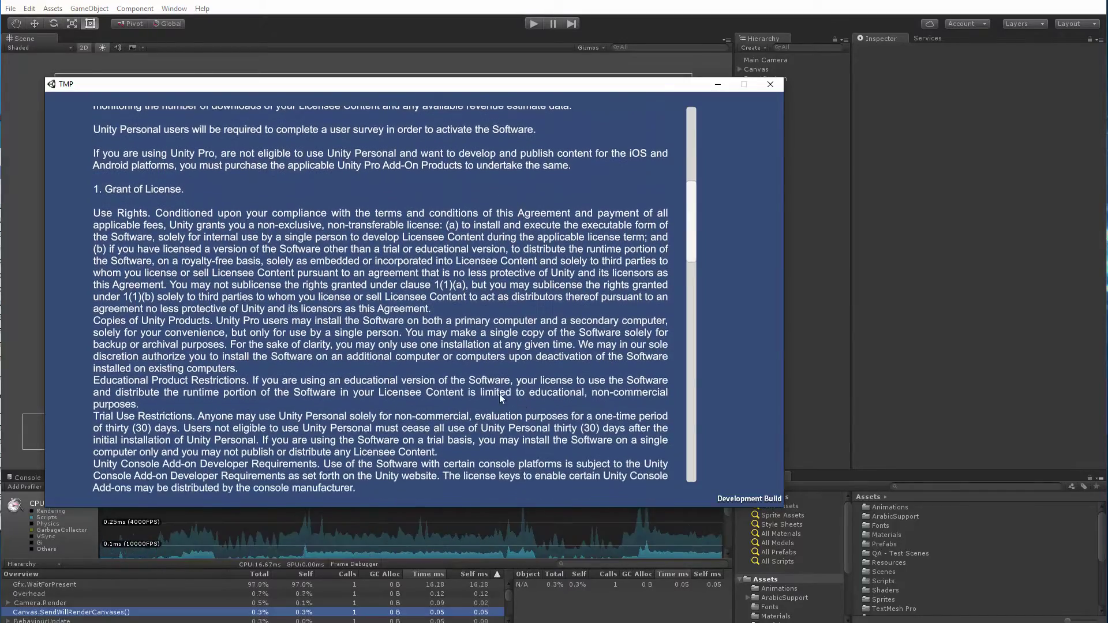
pyautogui.scroll(-7, 512, 399)
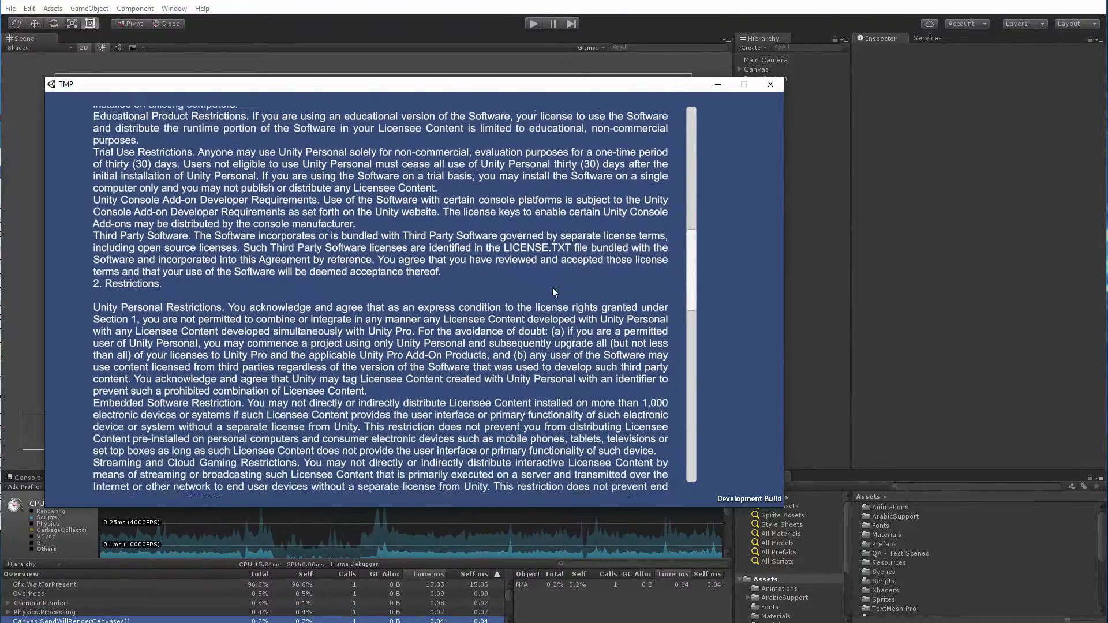
pyautogui.scroll(-6, 553, 292)
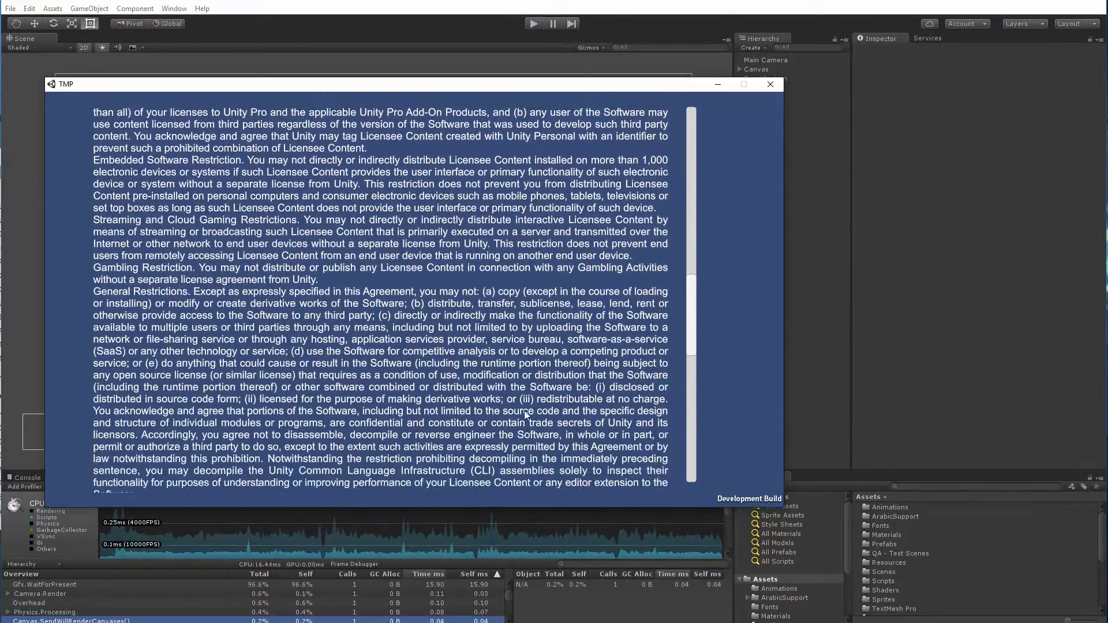
pyautogui.scroll(-5, 525, 410)
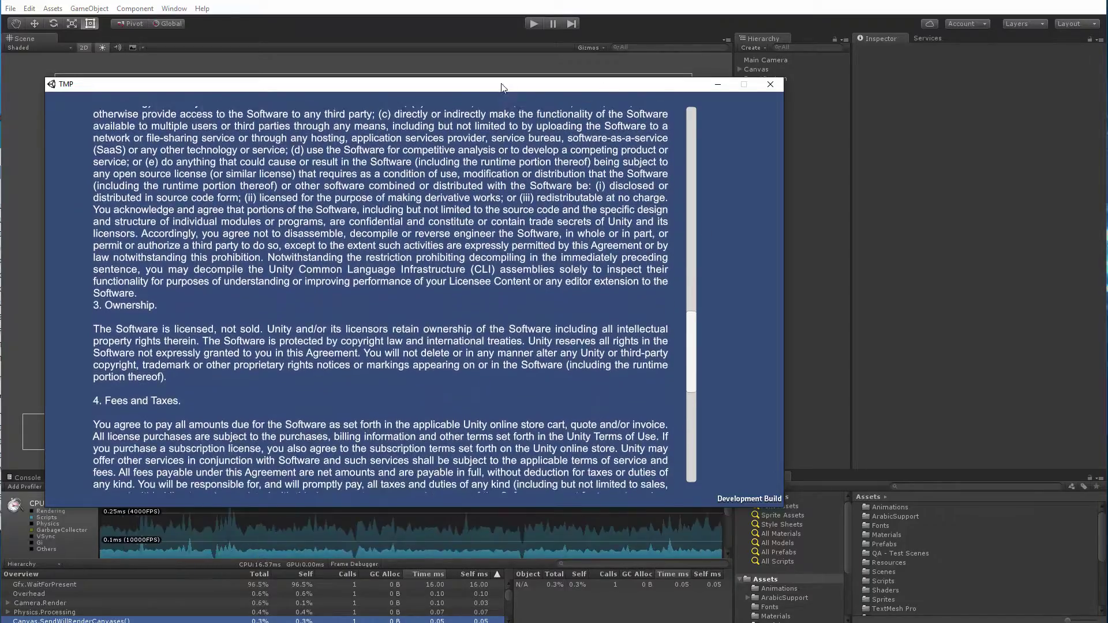
# Park the player top-right, enlarge the Profiler, and scroll the license back to its heading
pyautogui.moveTo(500, 86); pyautogui.dragTo(750, 2)
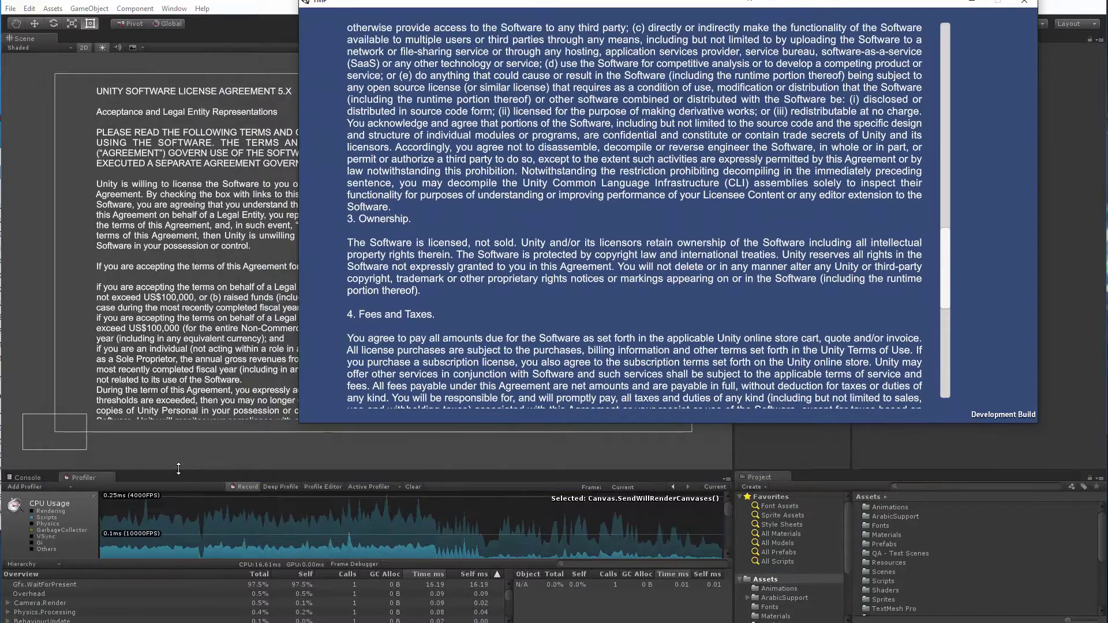
pyautogui.moveTo(178, 470); pyautogui.dragTo(166, 290)
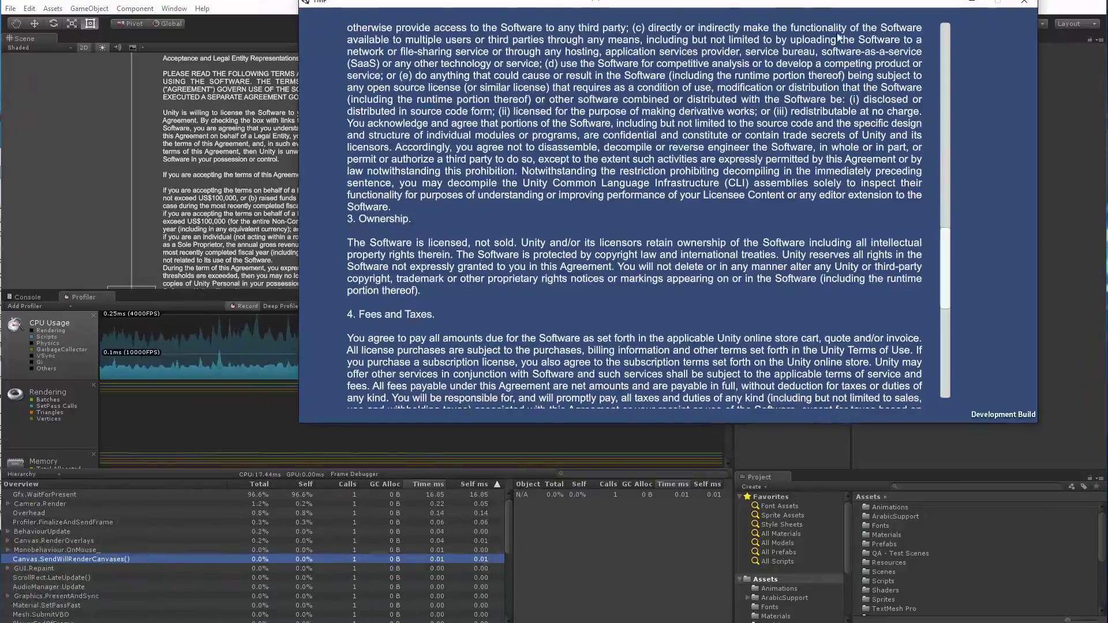
pyautogui.moveTo(943, 91); pyautogui.dragTo(931, 124)
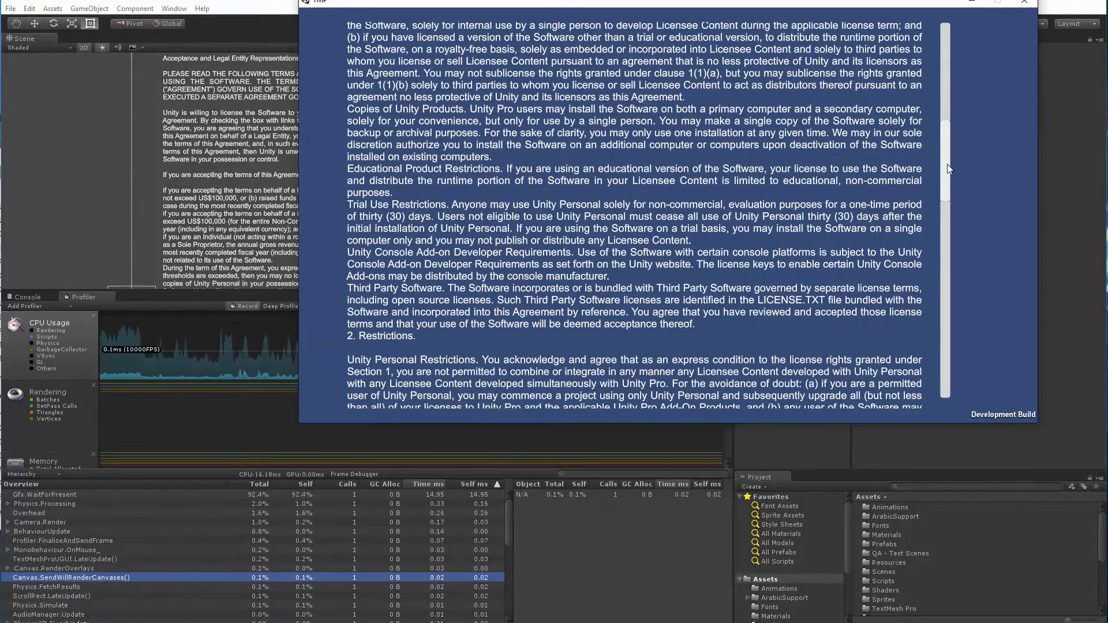
pyautogui.moveTo(945, 167); pyautogui.dragTo(932, 131)
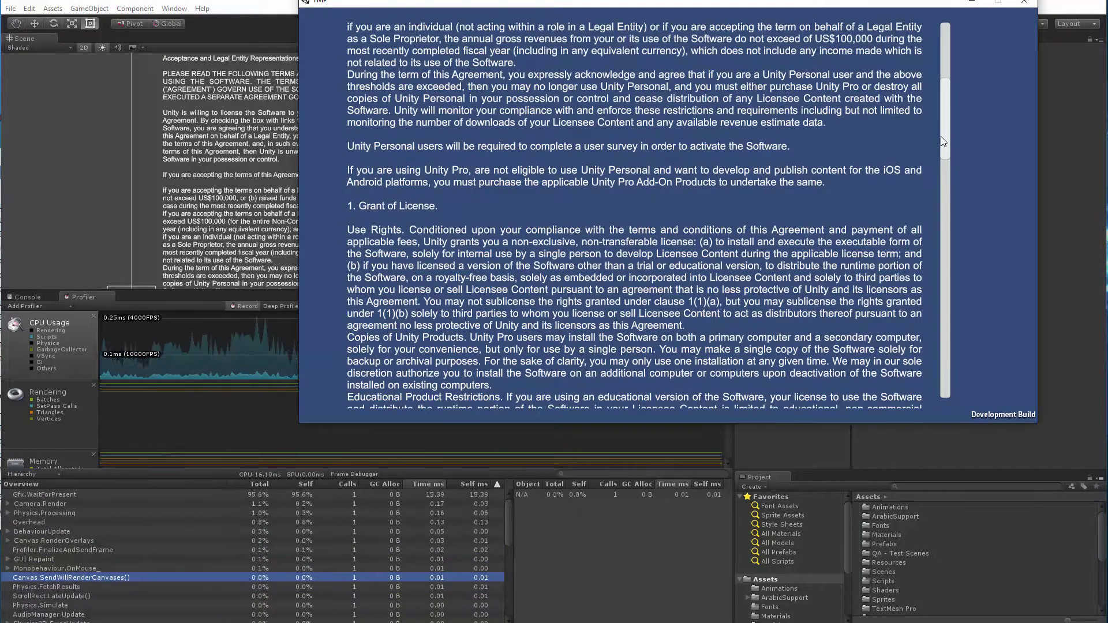
pyautogui.moveTo(948, 140); pyautogui.dragTo(907, 125)
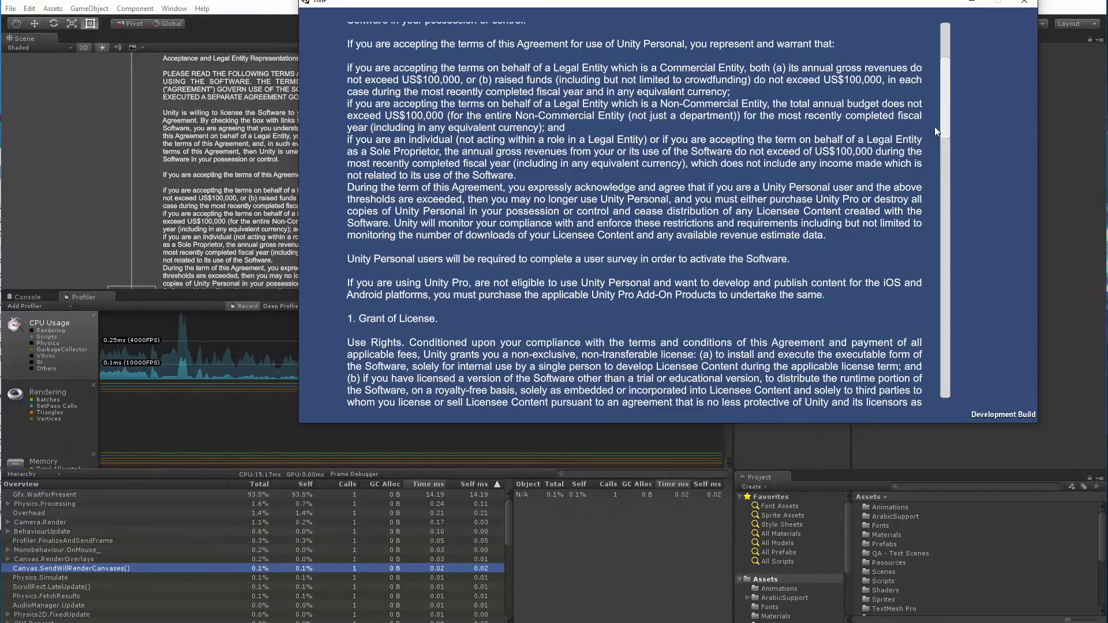
pyautogui.moveTo(945, 106); pyautogui.dragTo(929, 217)
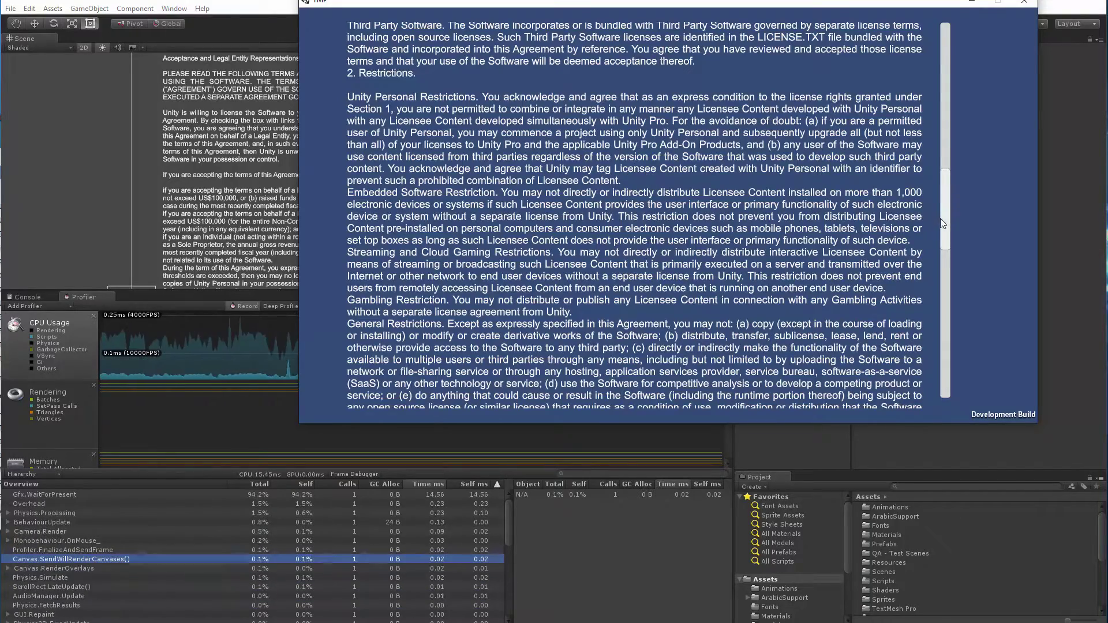
pyautogui.scroll(3, 939, 173)
pyautogui.moveTo(937, 169); pyautogui.dragTo(904, 75)
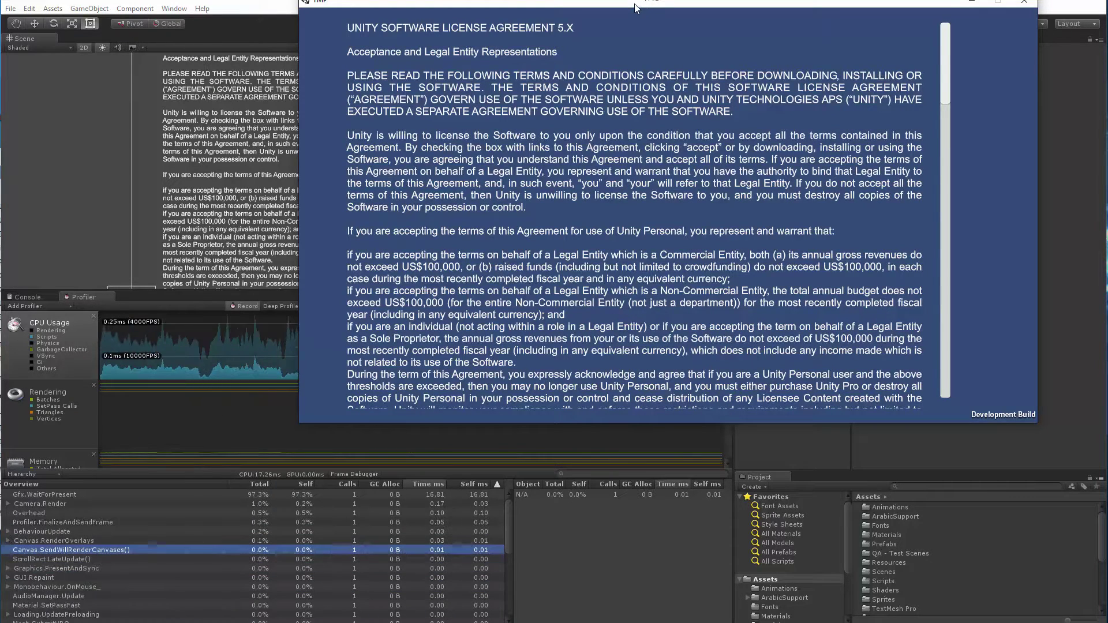
pyautogui.moveTo(647, 2); pyautogui.dragTo(470, 84)
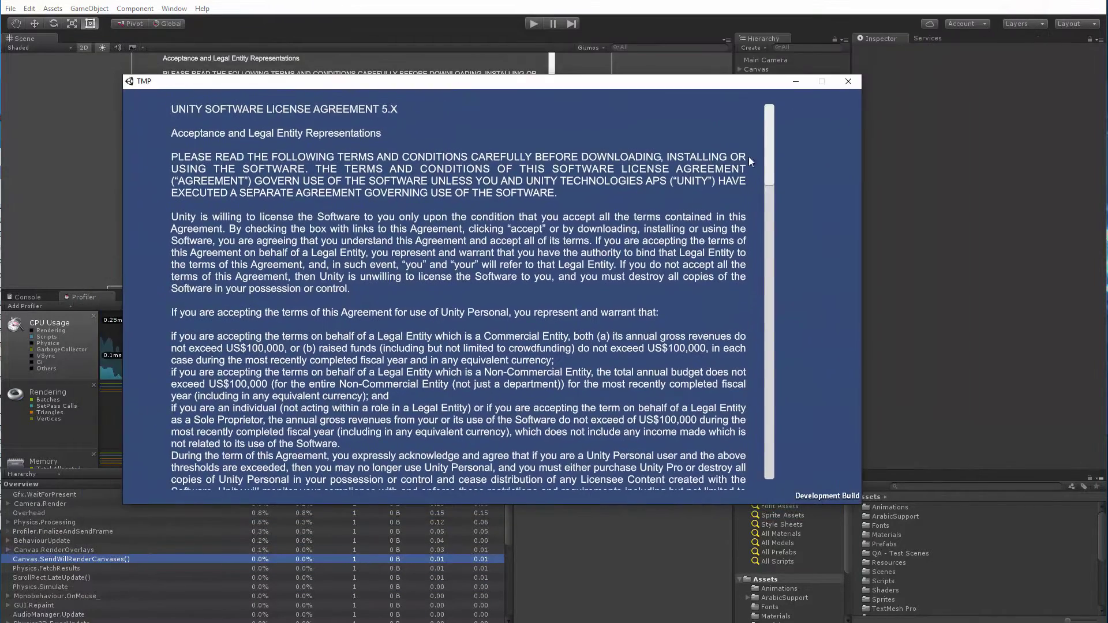
# Close the license player, enlarge the Scene view, and save the current scene
pyautogui.click(847, 82)
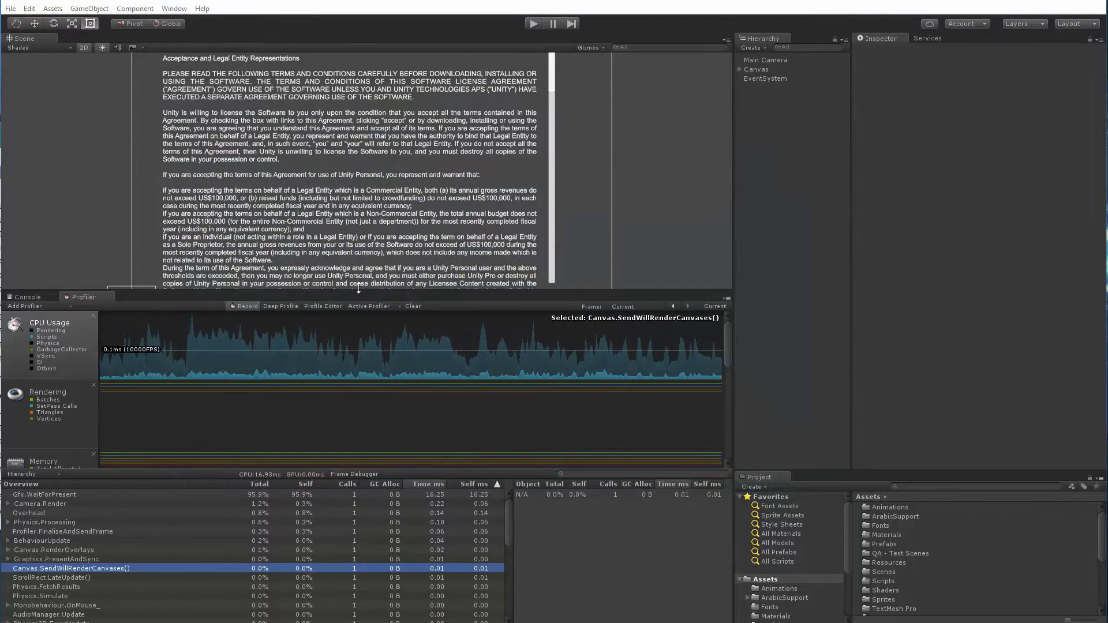
pyautogui.hotkey('ctrl', 'shift', 'b')
pyautogui.moveTo(359, 289); pyautogui.dragTo(388, 462)
pyautogui.click(625, 86)
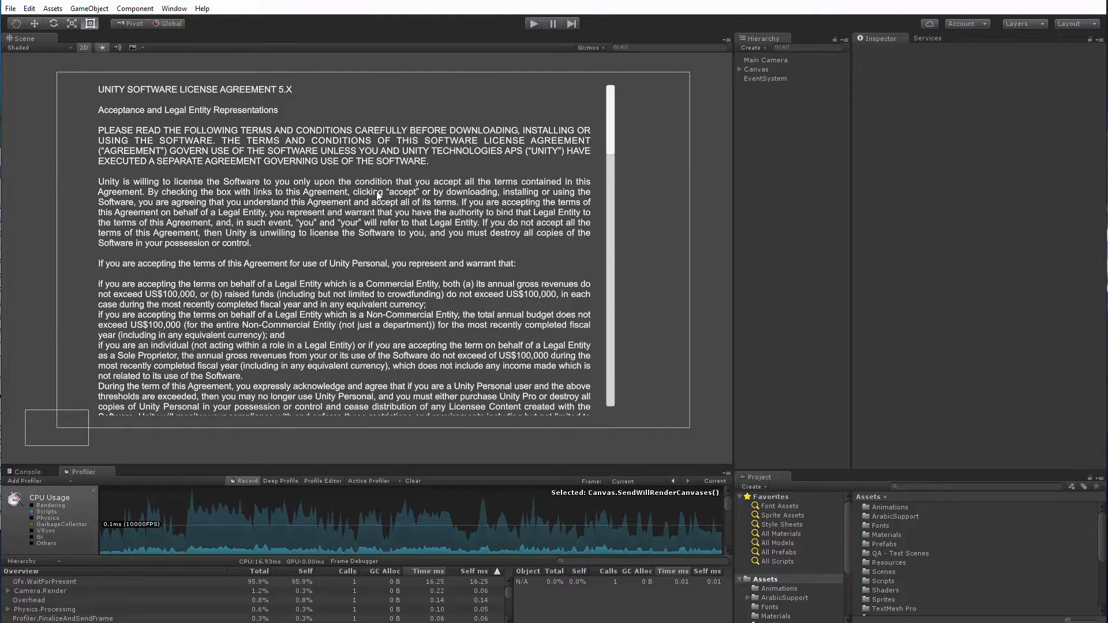
pyautogui.click(11, 9)
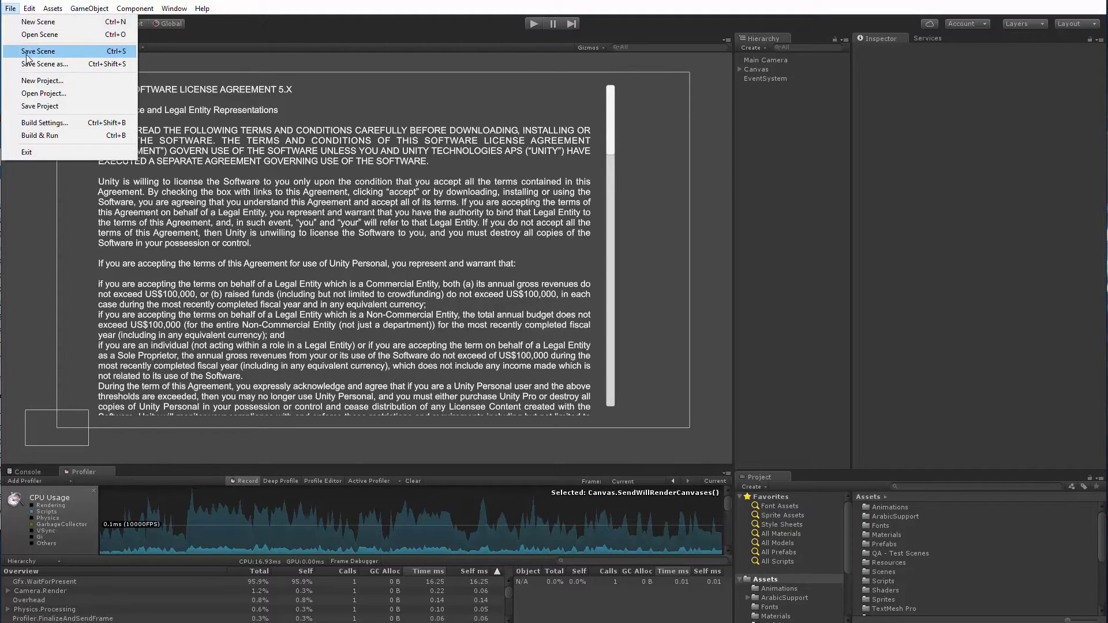
pyautogui.click(38, 51)
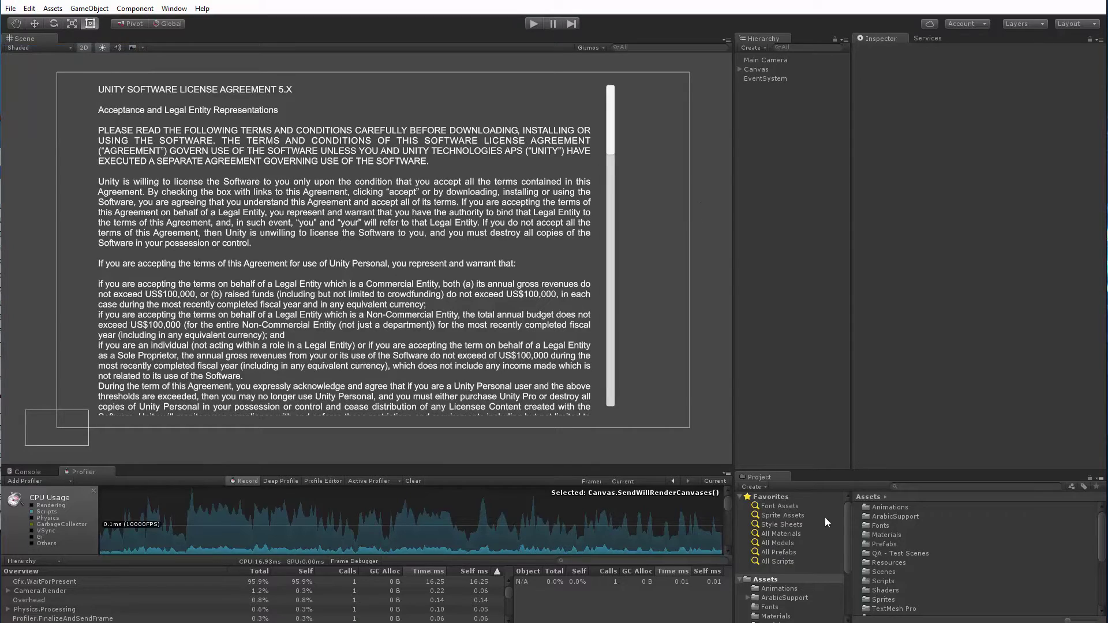
# Browse to Assets/TextMesh Pro/Examples/Scenes and open the 07 - Script Example scene
pyautogui.scroll(-3, 792, 585)
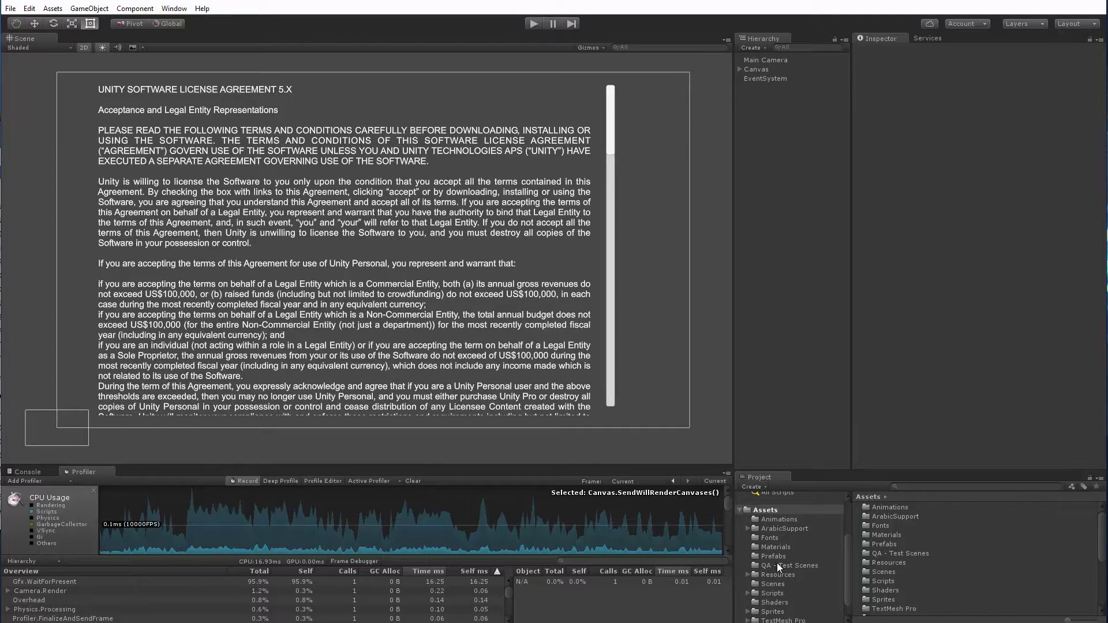
pyautogui.scroll(-1, 778, 566)
pyautogui.click(776, 602)
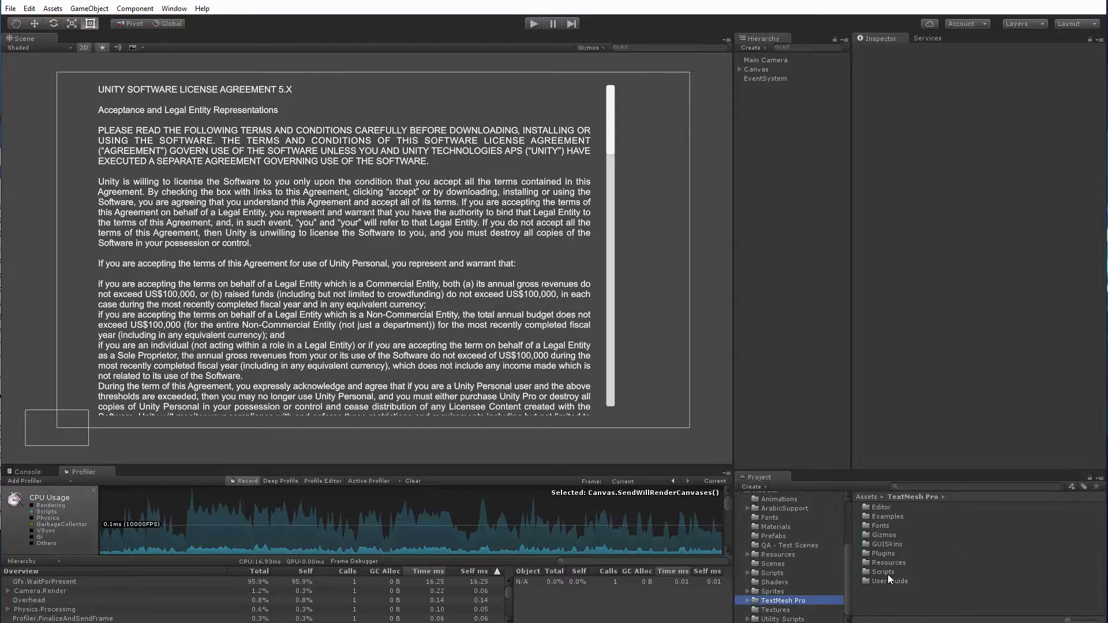
pyautogui.click(878, 514)
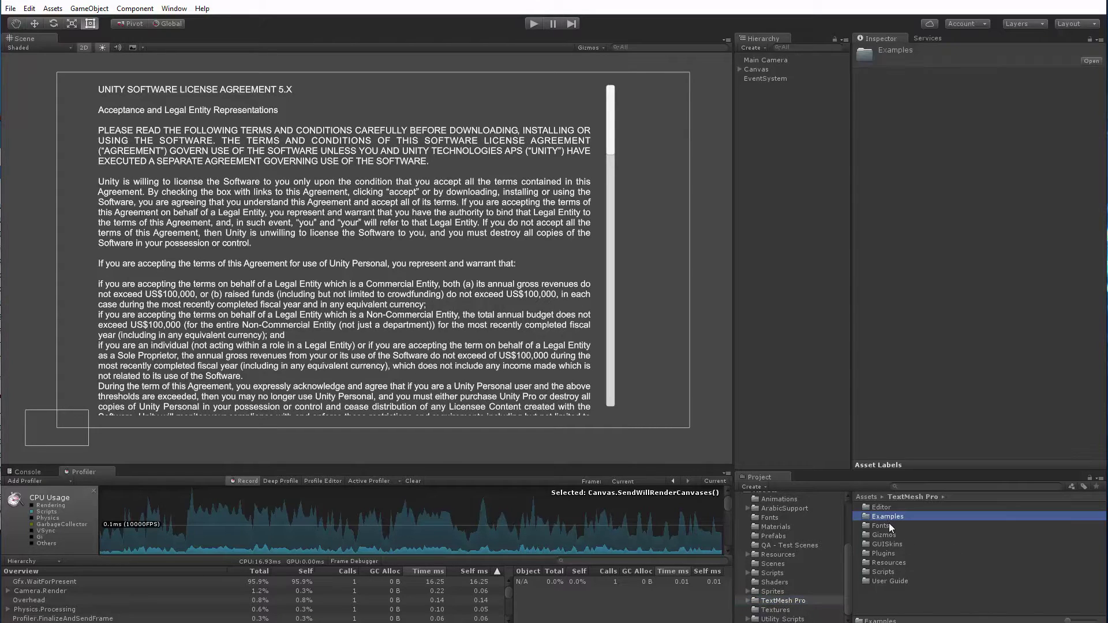
pyautogui.doubleClick(883, 517)
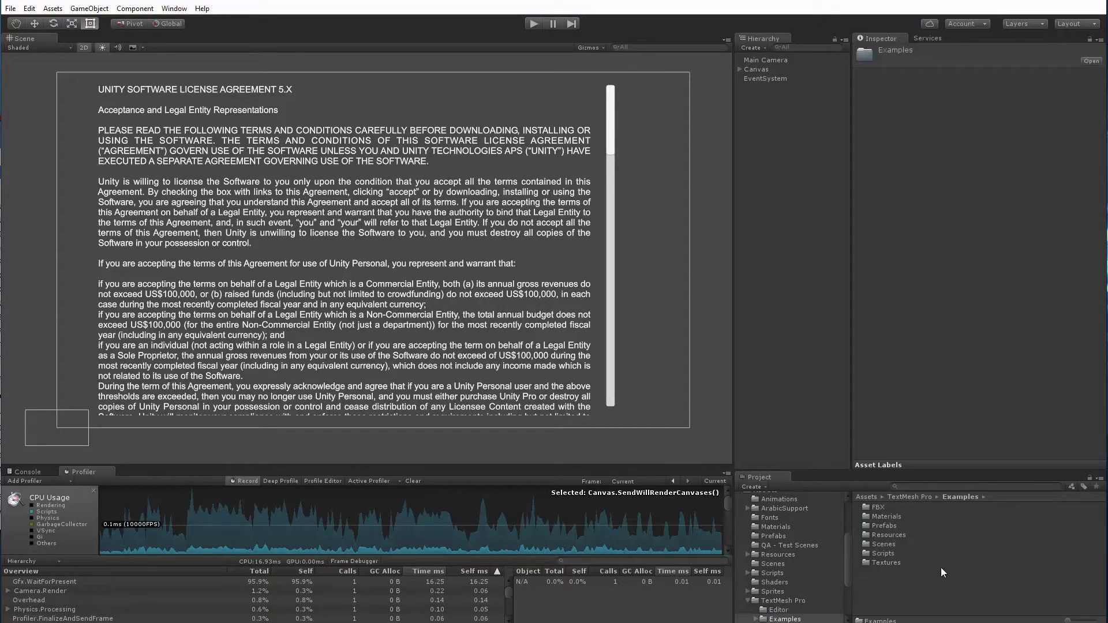
pyautogui.doubleClick(883, 544)
pyautogui.scroll(-3, 996, 547)
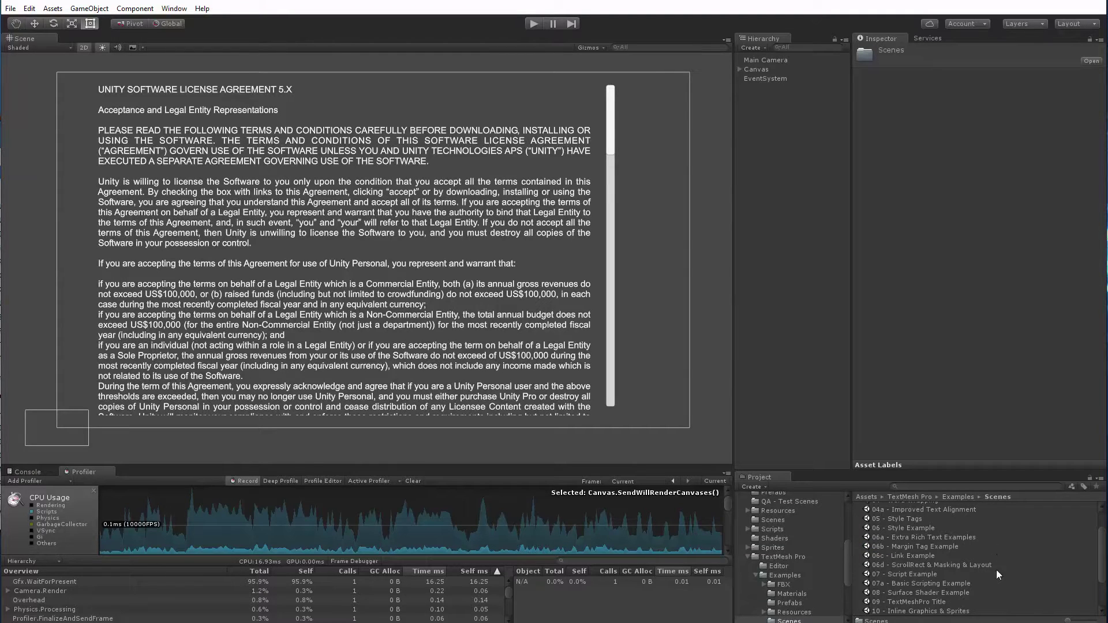
pyautogui.doubleClick(905, 575)
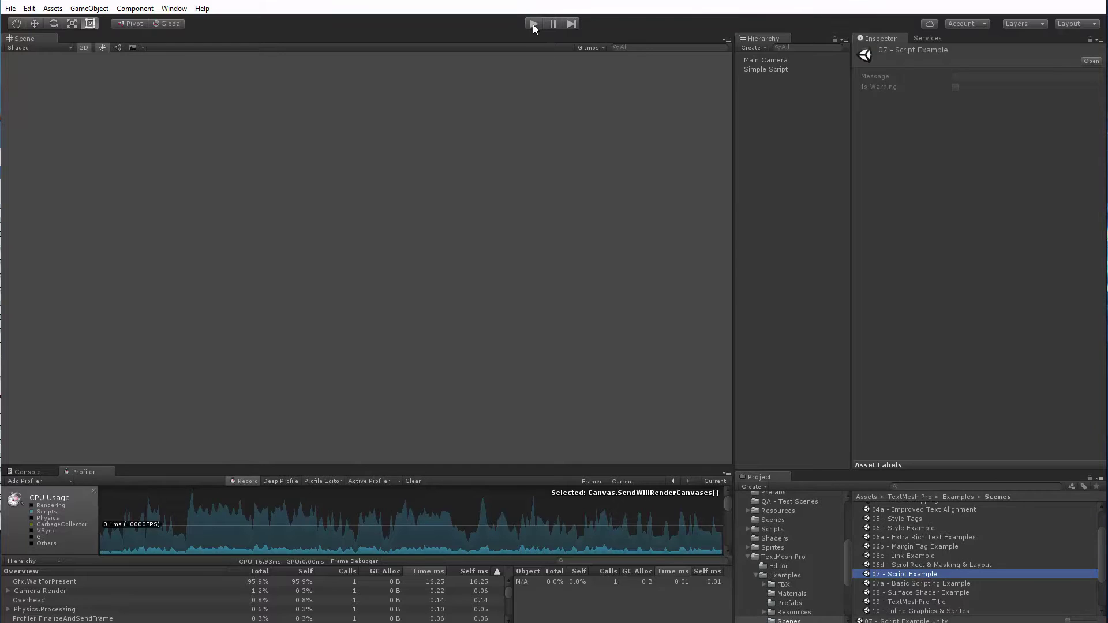
# Play the scene, frame Simple Script, give the Profiler more height, then stop play mode
pyautogui.click(532, 24)
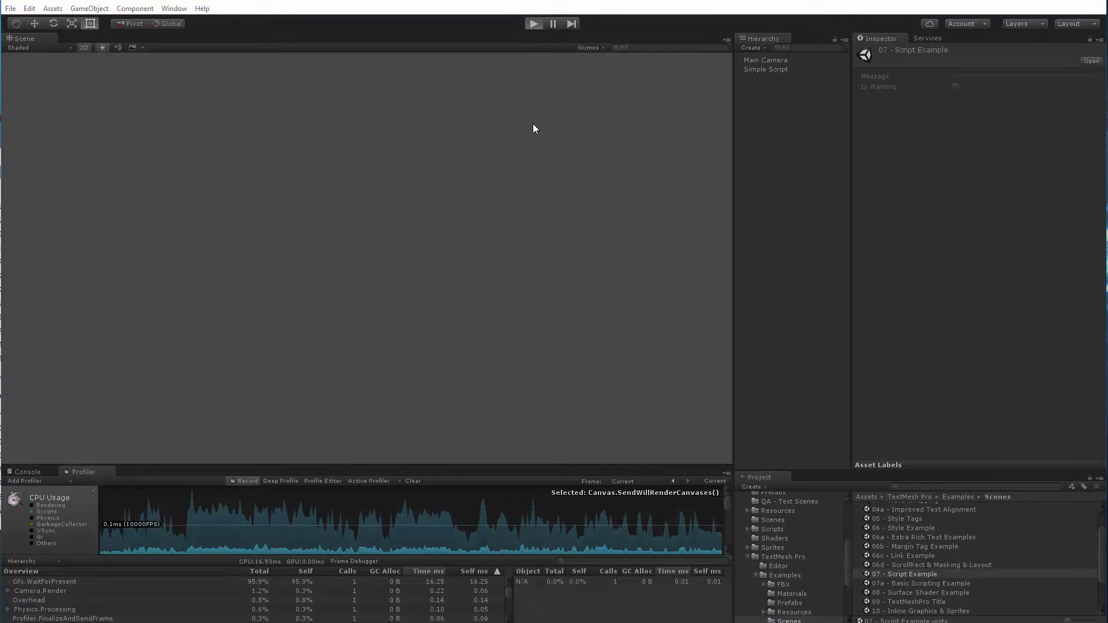
pyautogui.doubleClick(762, 70)
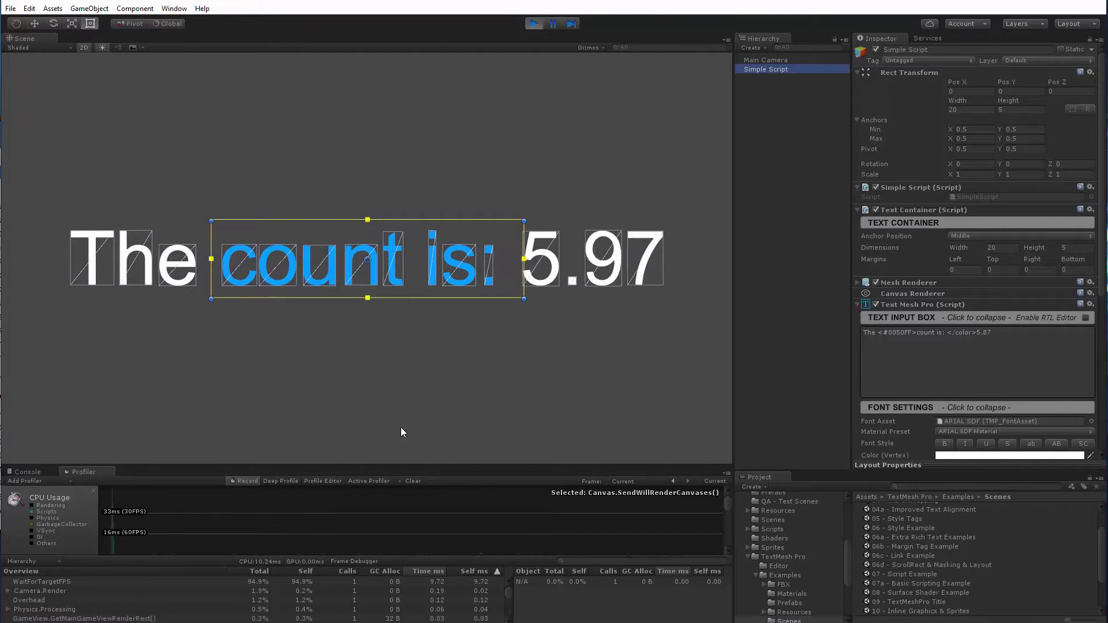
pyautogui.moveTo(460, 465); pyautogui.dragTo(458, 344)
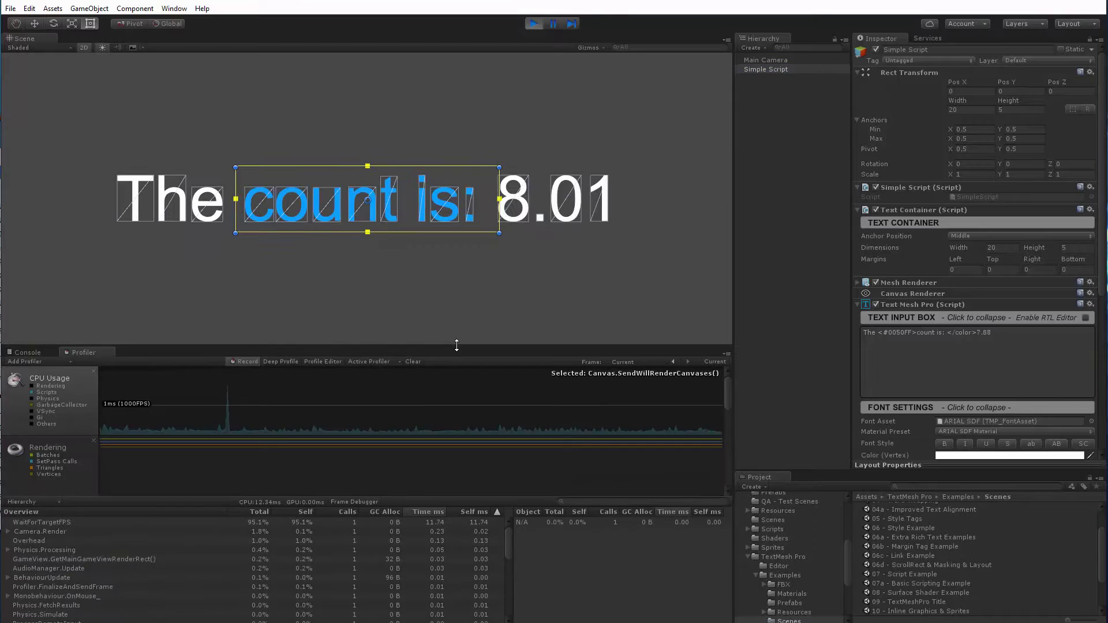
pyautogui.click(534, 24)
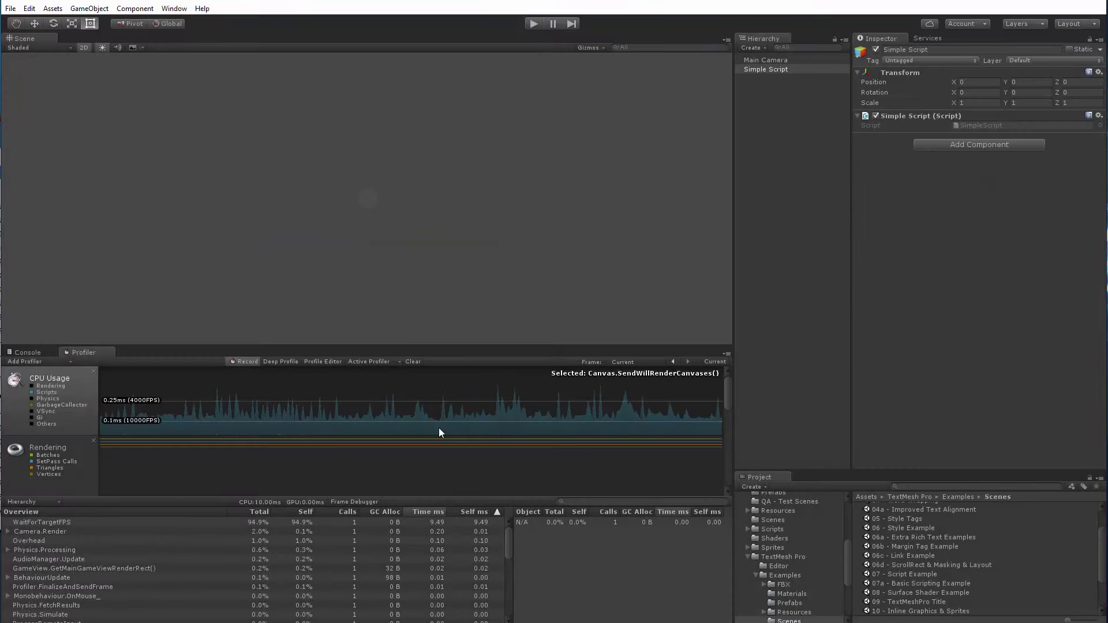
# Build and run over Performance Test (TMP Text).exe, confirming the replacement
pyautogui.click(174, 8)
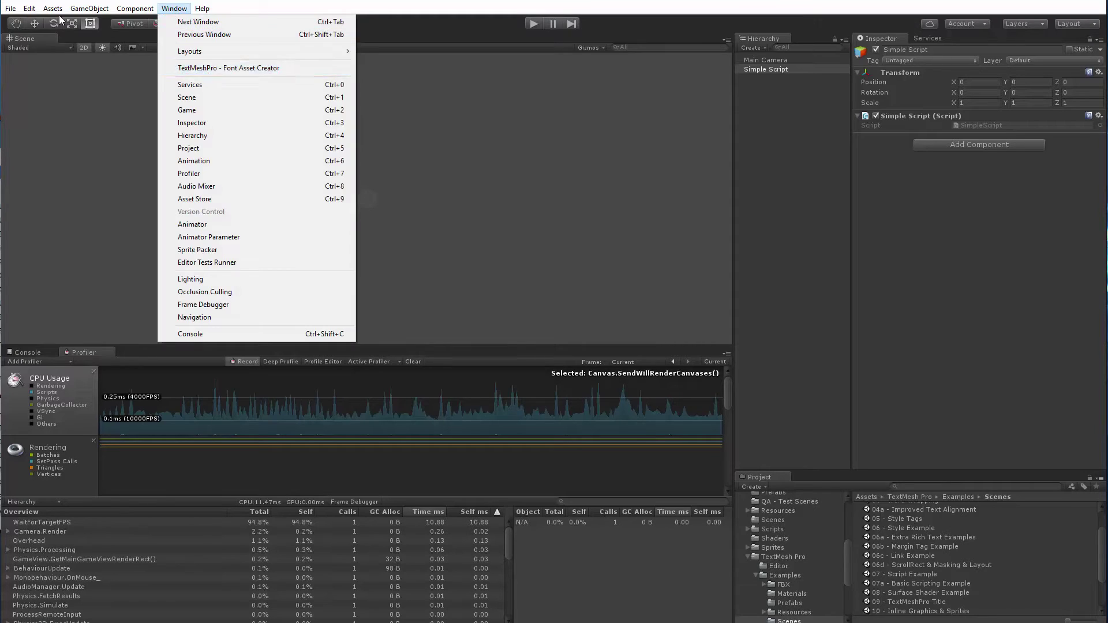
pyautogui.click(10, 9)
pyautogui.click(44, 122)
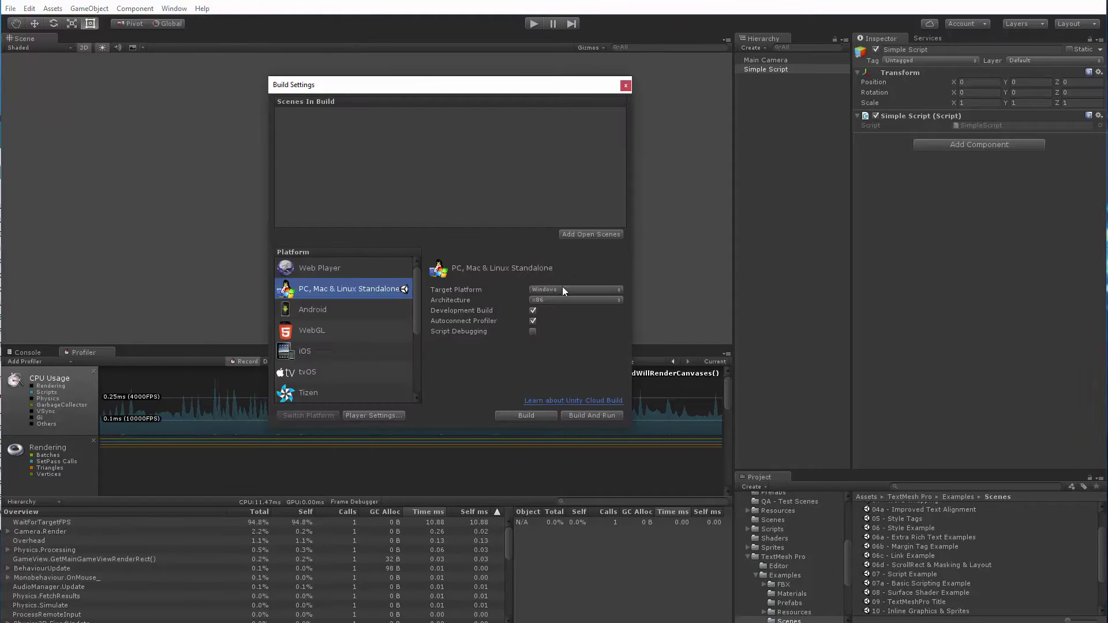
pyautogui.click(582, 416)
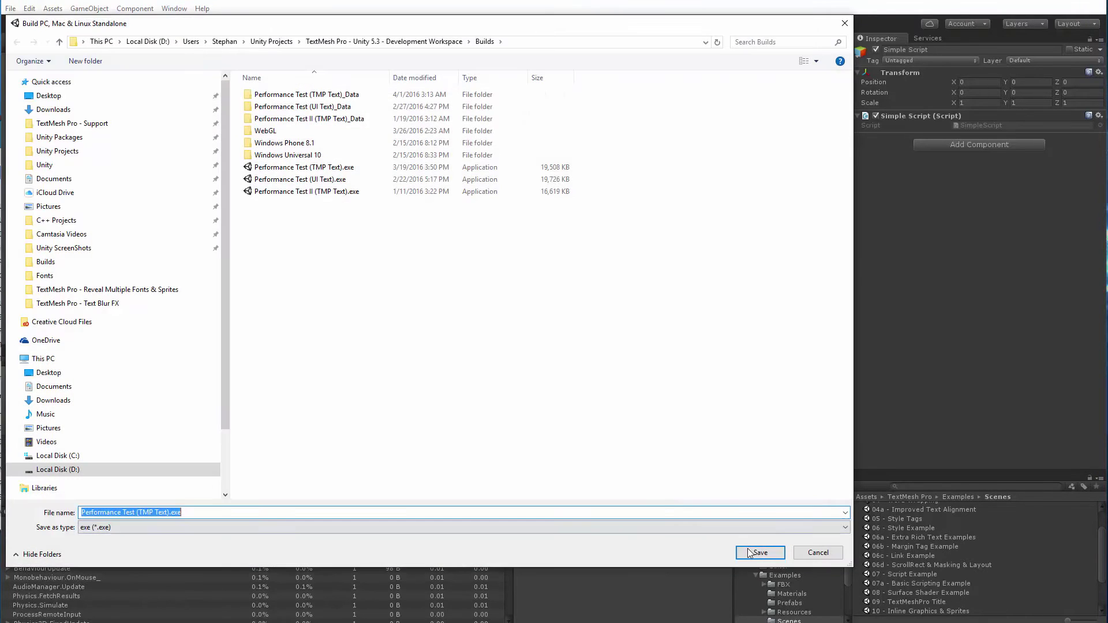
pyautogui.click(750, 552)
pyautogui.click(662, 352)
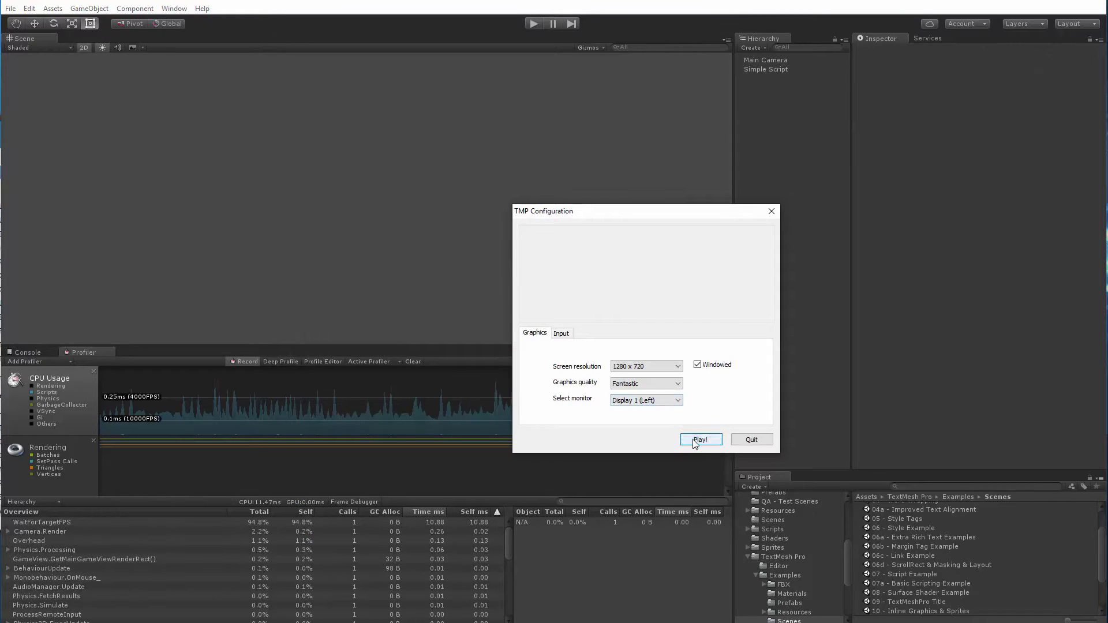
# Launch the player windowed at 1280 x 720 and position it so the editor stays visible
pyautogui.click(699, 440)
pyautogui.moveTo(508, 121); pyautogui.dragTo(307, 26)
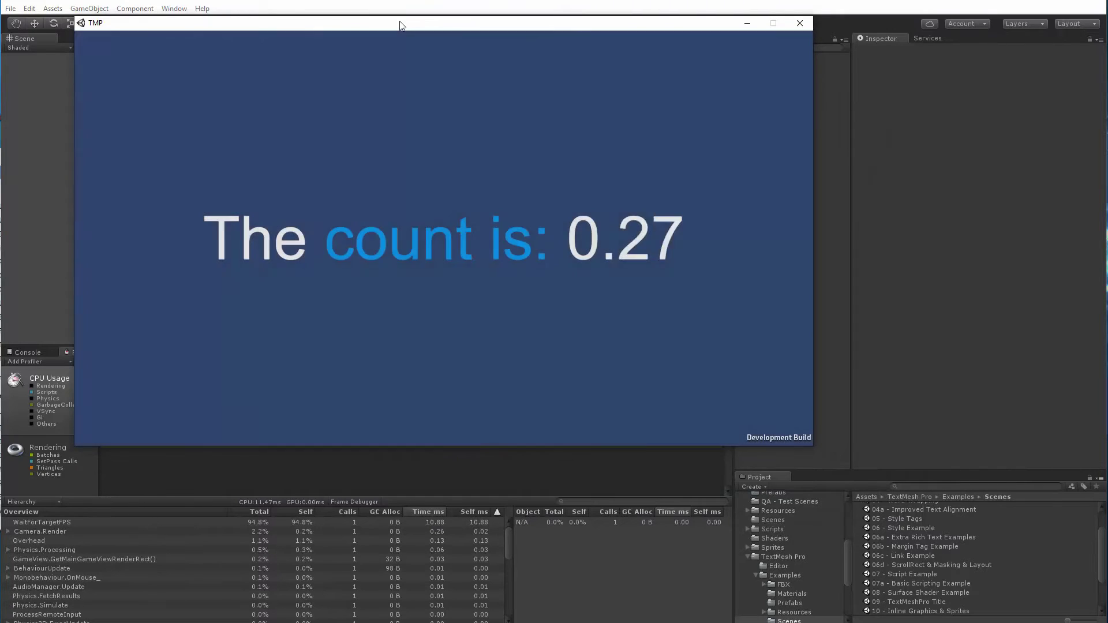
pyautogui.moveTo(398, 22); pyautogui.dragTo(374, 16)
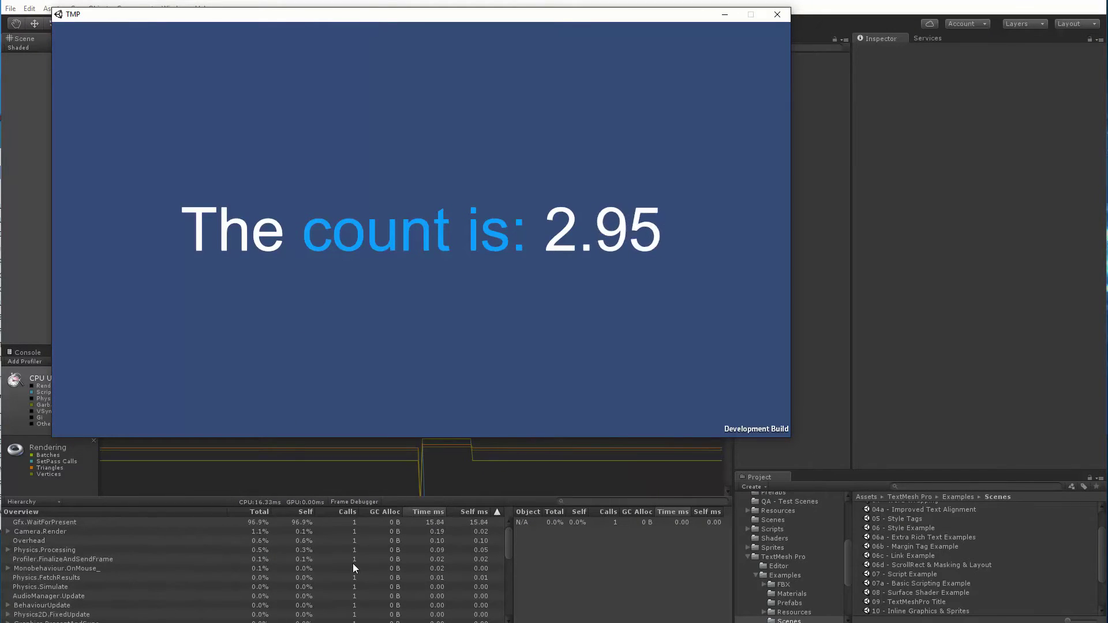
pyautogui.moveTo(469, 16); pyautogui.dragTo(527, 31)
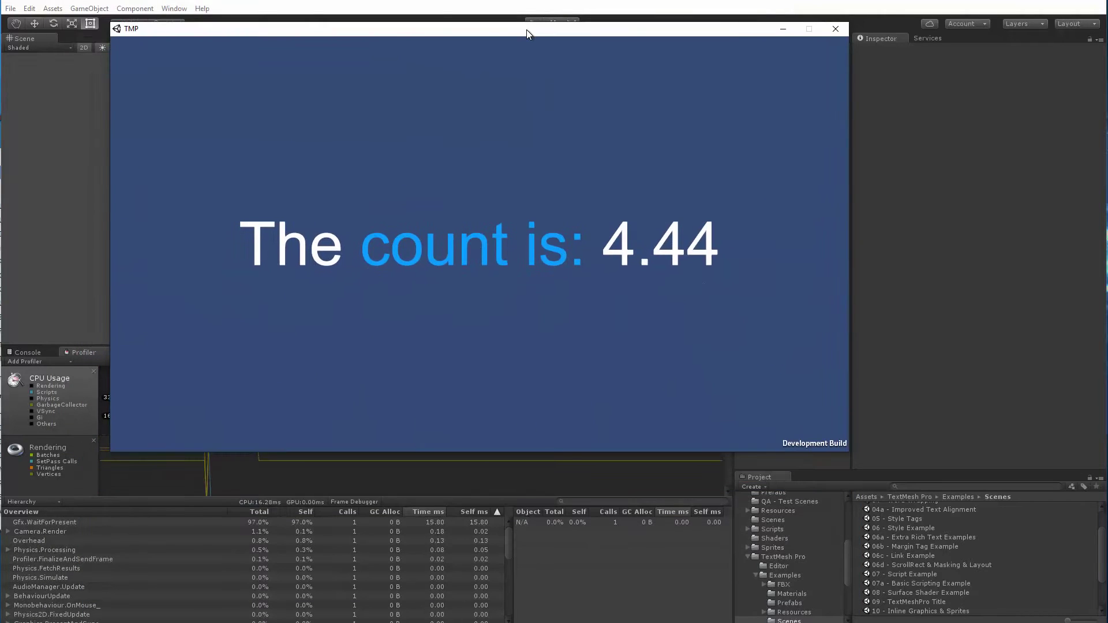
# Expand Camera.Render in the Profiler, select Camera.FireOnPreRender(), then return to the player
pyautogui.click(7, 533)
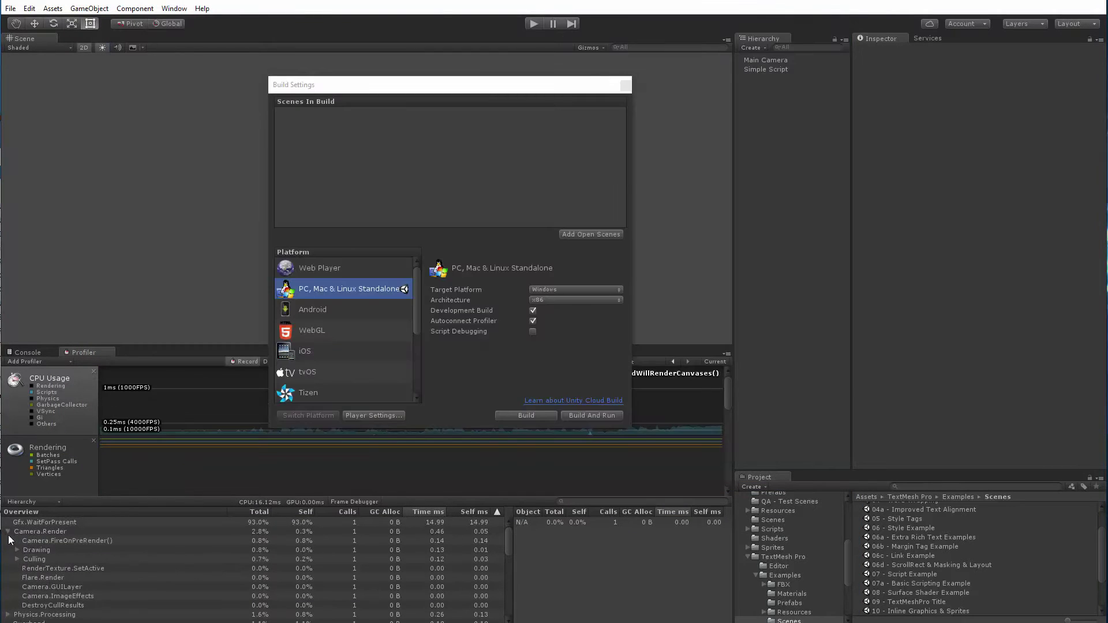
pyautogui.click(54, 542)
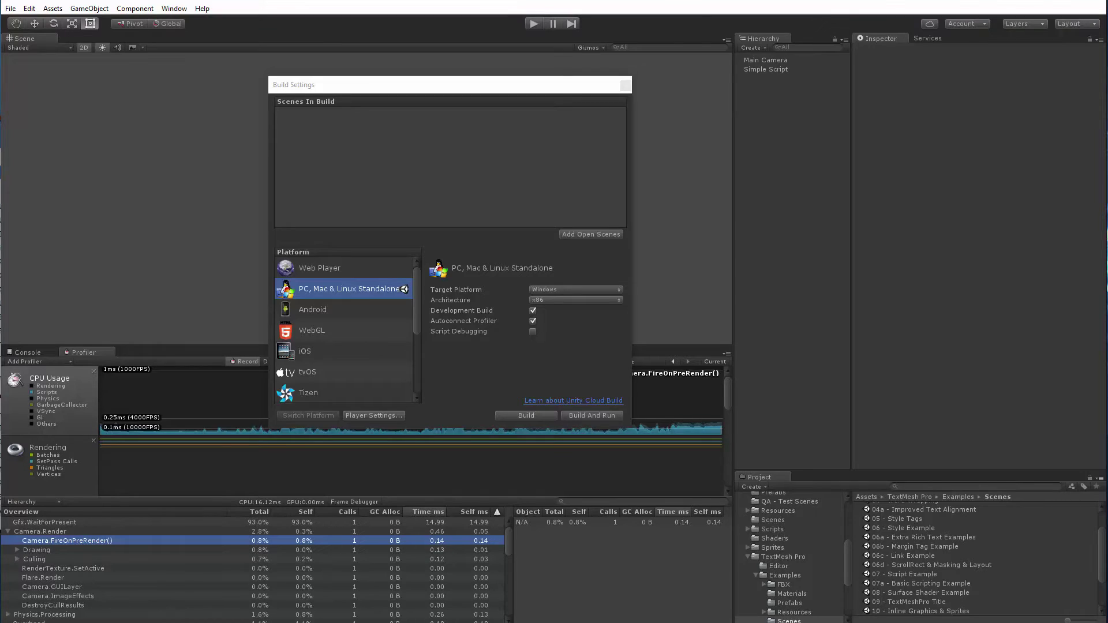
pyautogui.hotkey('alt', 'Tab')
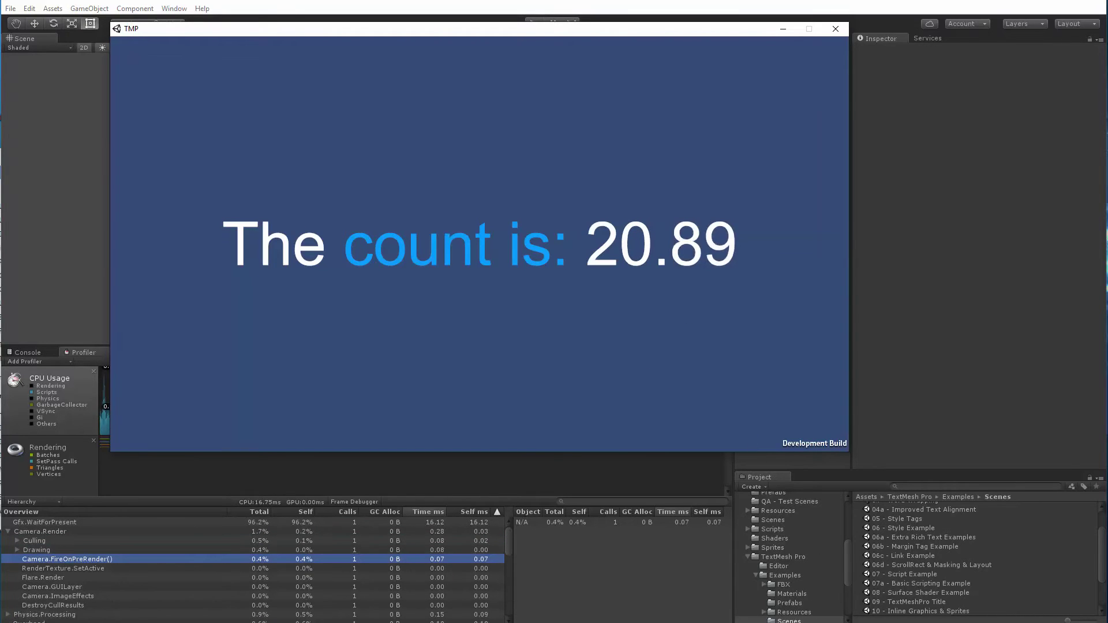
# Close the player and set V Sync Count to Don't Sync in the Quality settings
pyautogui.click(835, 29)
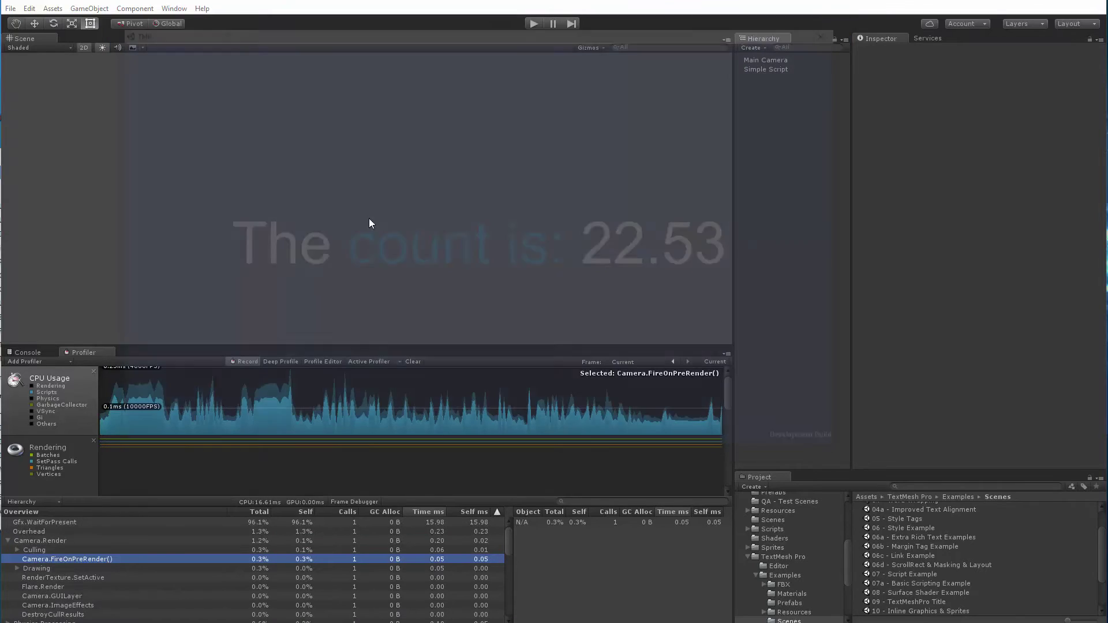
pyautogui.click(10, 8)
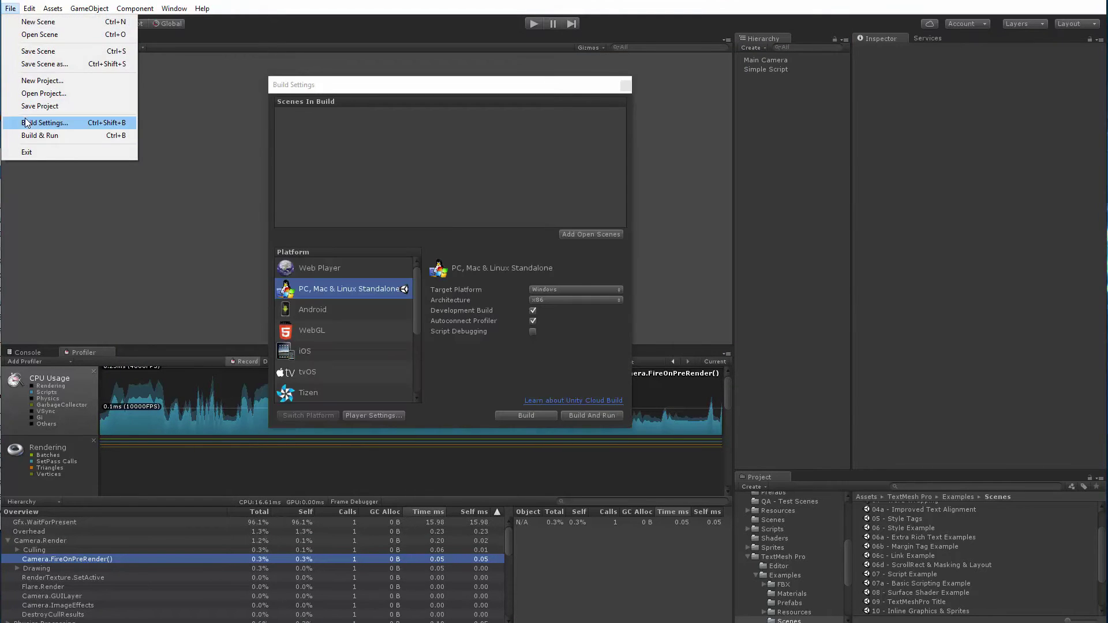
pyautogui.moveTo(29, 9)
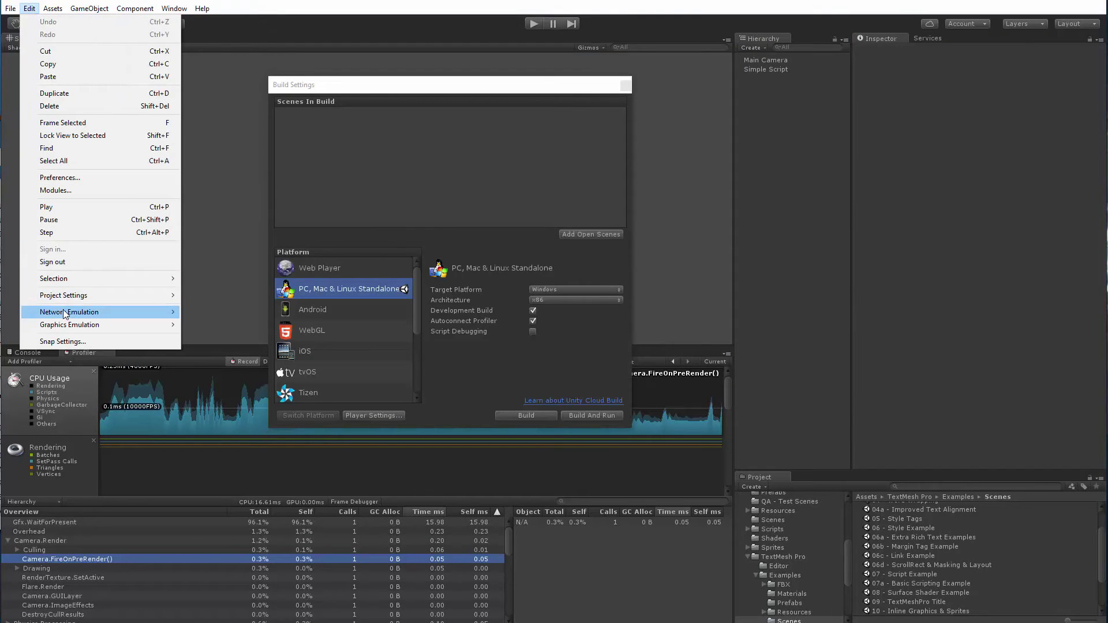
pyautogui.moveTo(172, 301)
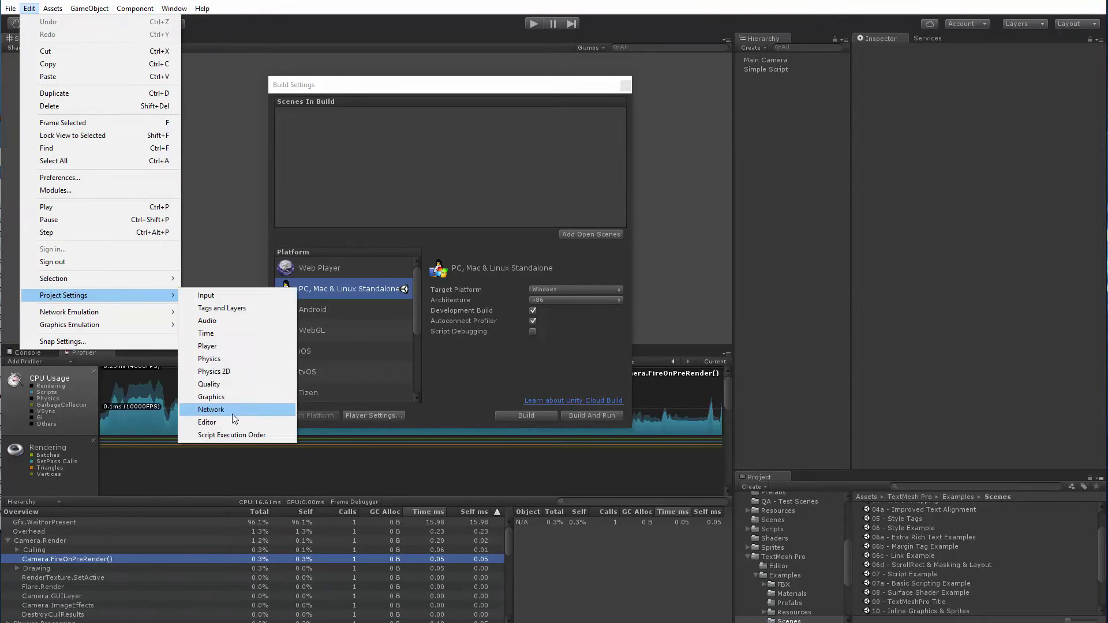
pyautogui.click(218, 391)
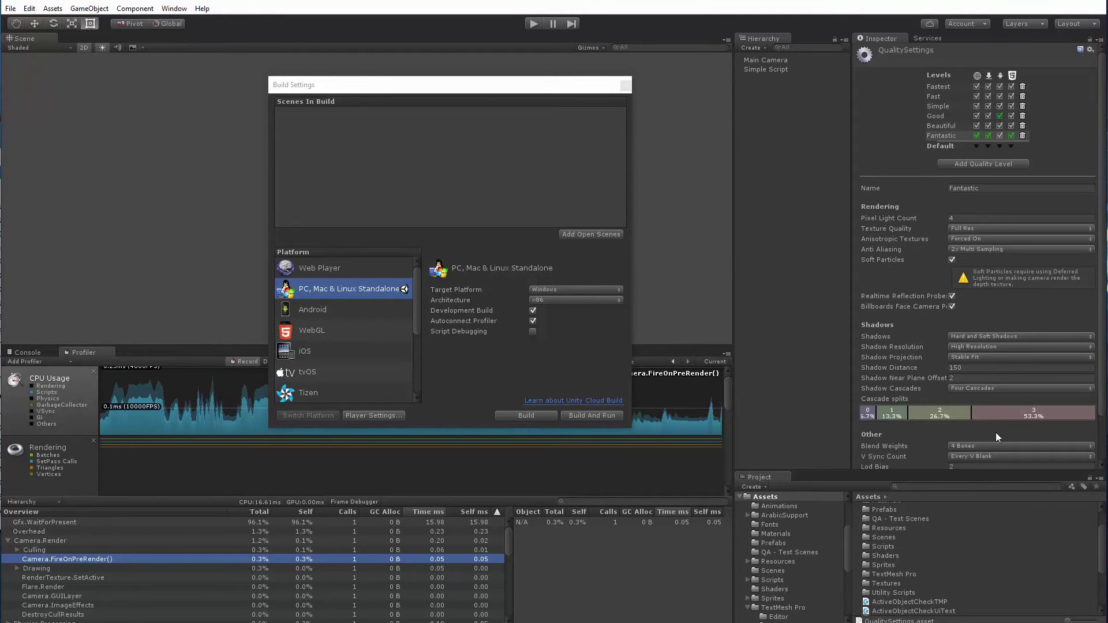
pyautogui.scroll(-2, 996, 416)
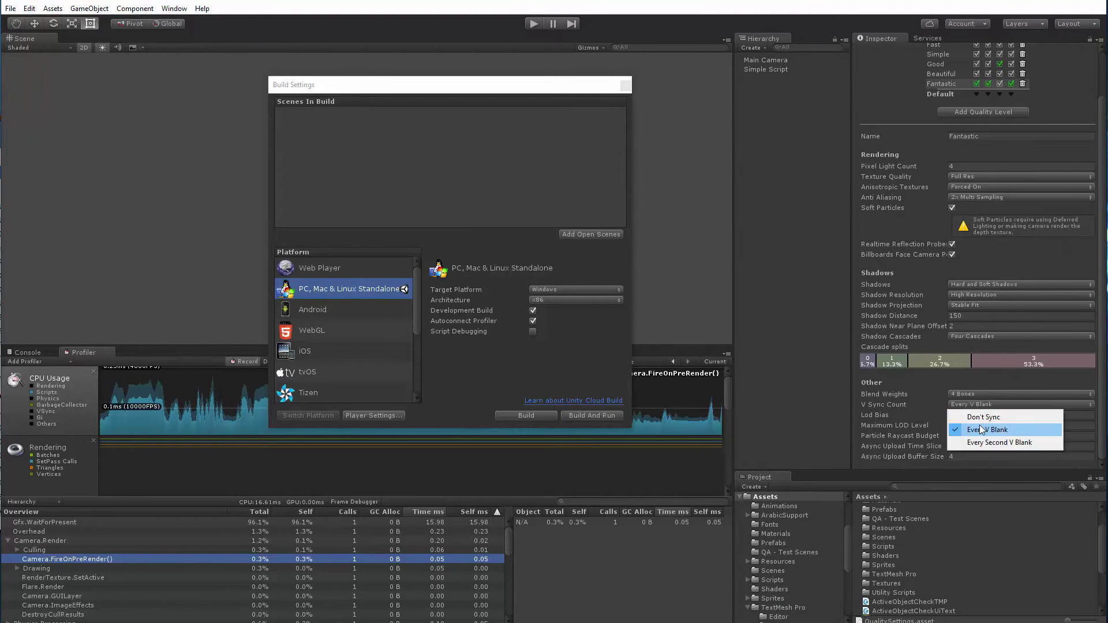
pyautogui.click(981, 419)
# Rebuild and run, saving over Performance Test (TMP Text).exe and confirming the replacement
pyautogui.click(590, 415)
pyautogui.click(751, 552)
pyautogui.click(681, 351)
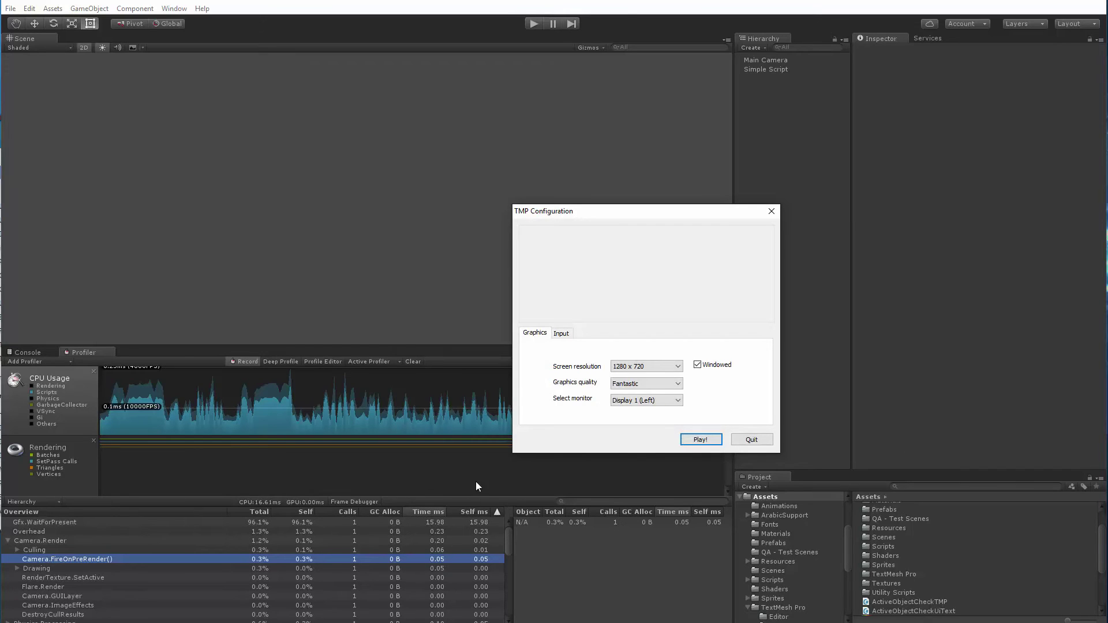
# Launch the rebuilt TMP player with V Sync off and compare its 4.53 counter against the Profiler timings
pyautogui.click(699, 440)
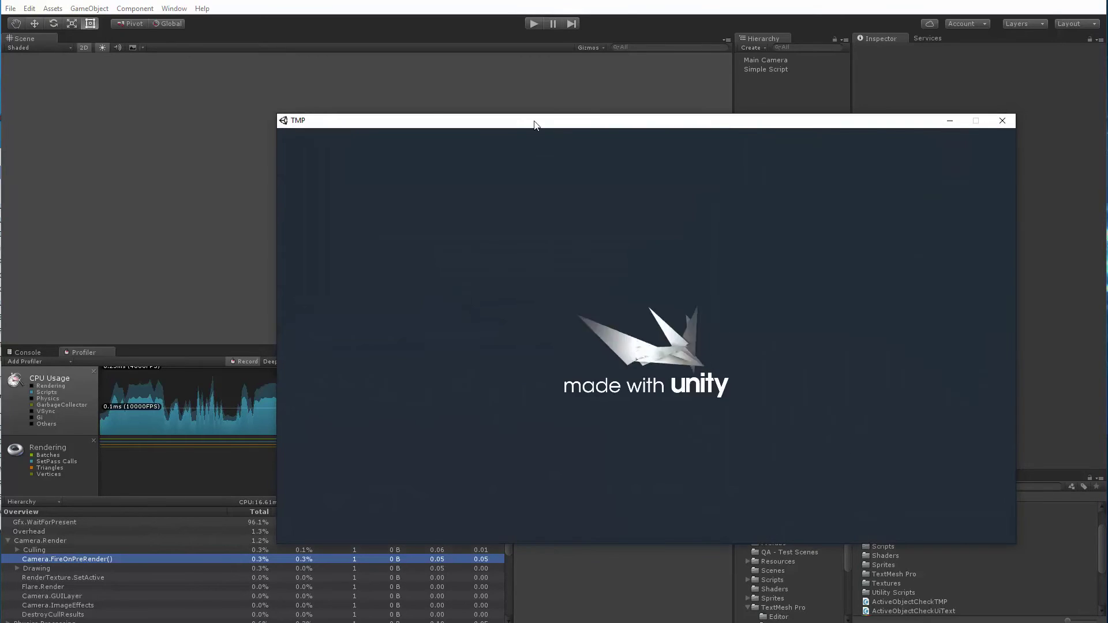
pyautogui.moveTo(393, 78); pyautogui.dragTo(368, 21)
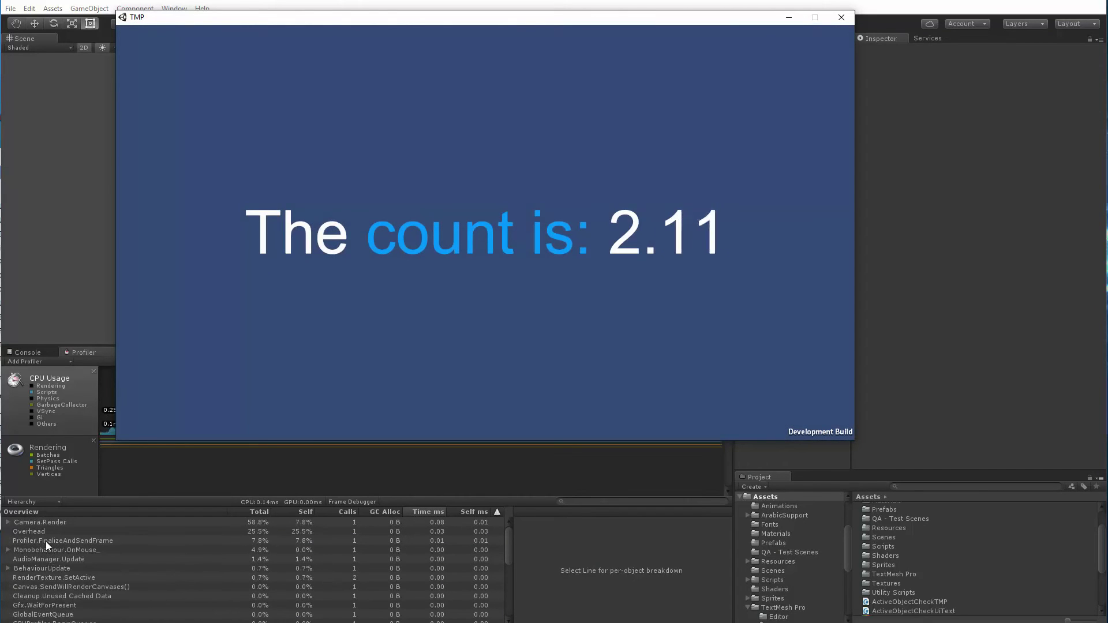
pyautogui.click(41, 524)
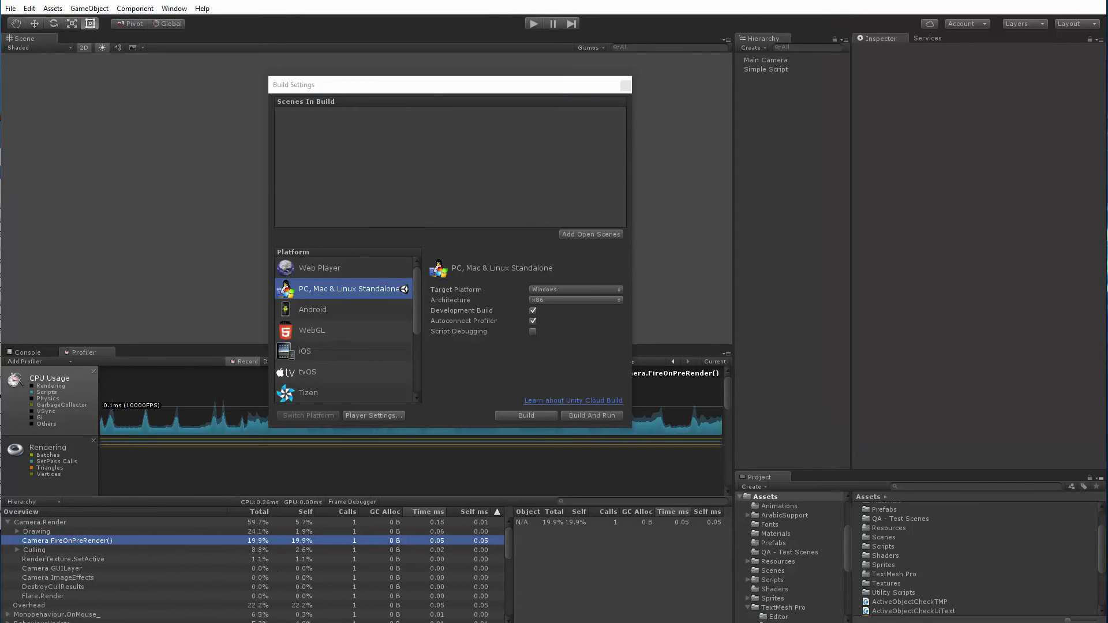
pyautogui.hotkey('alt', 'Tab')
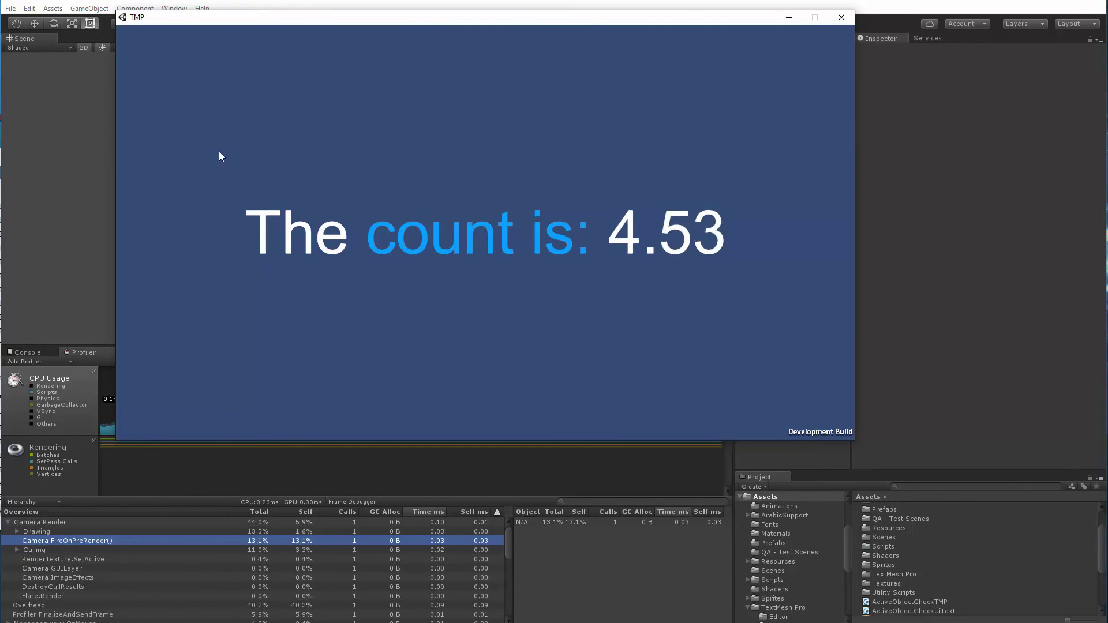